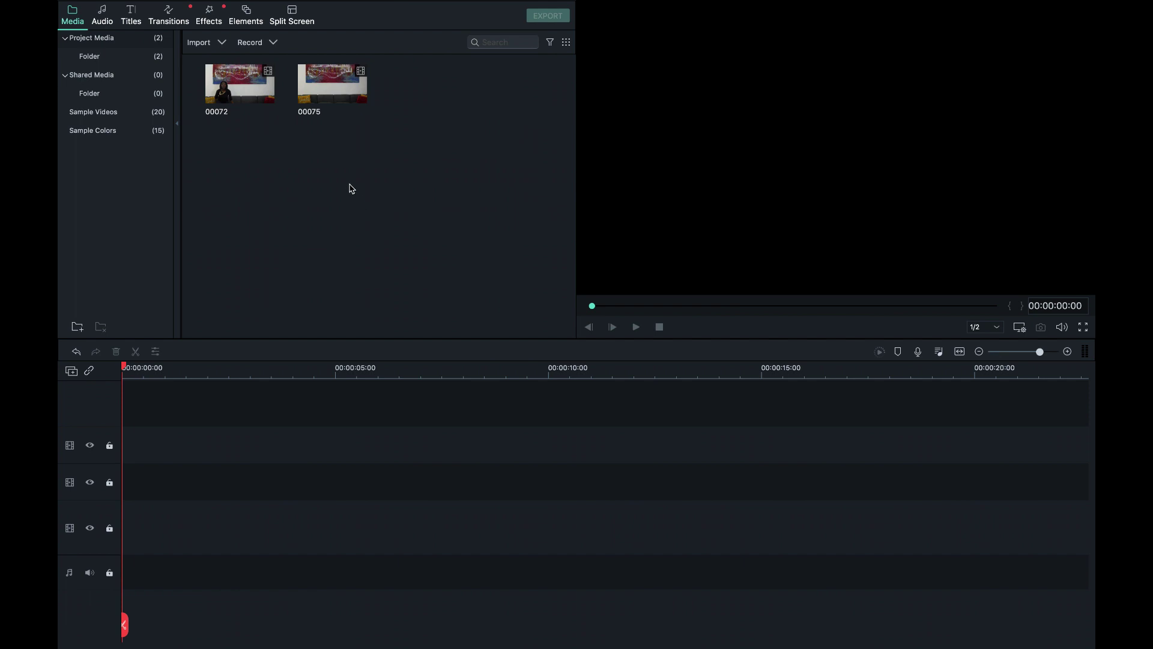
- Place take 00072 on the timeline, keeping the project at 1920X1080 30.00fps
left_click_drag(263, 96, 126, 494)
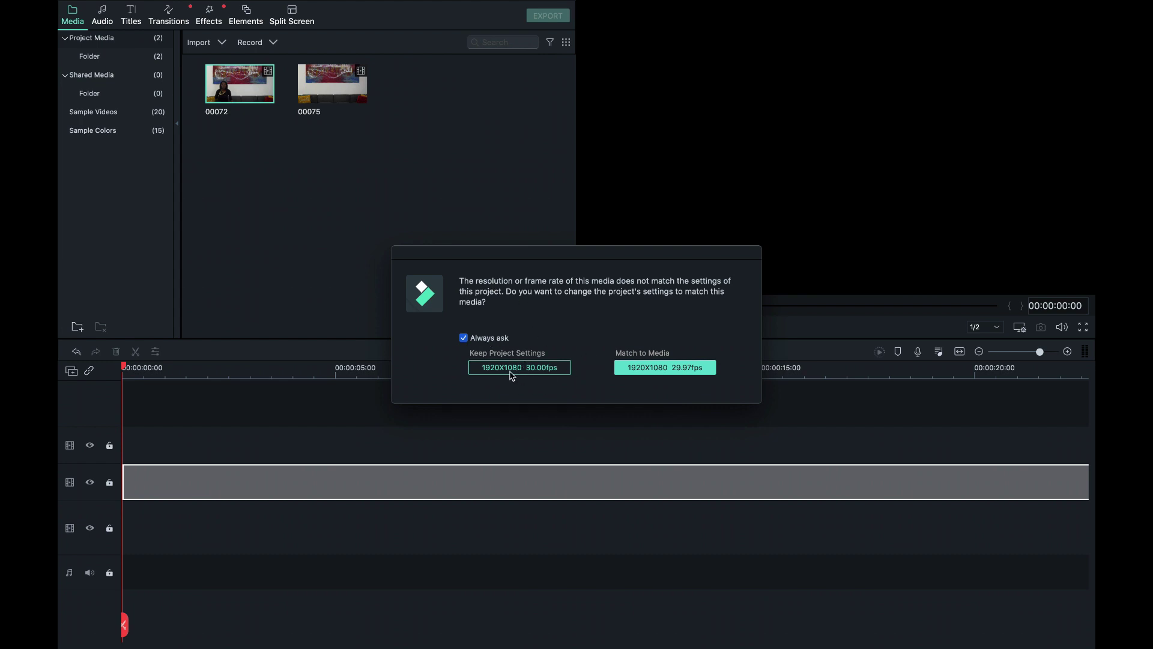
left_click(538, 372)
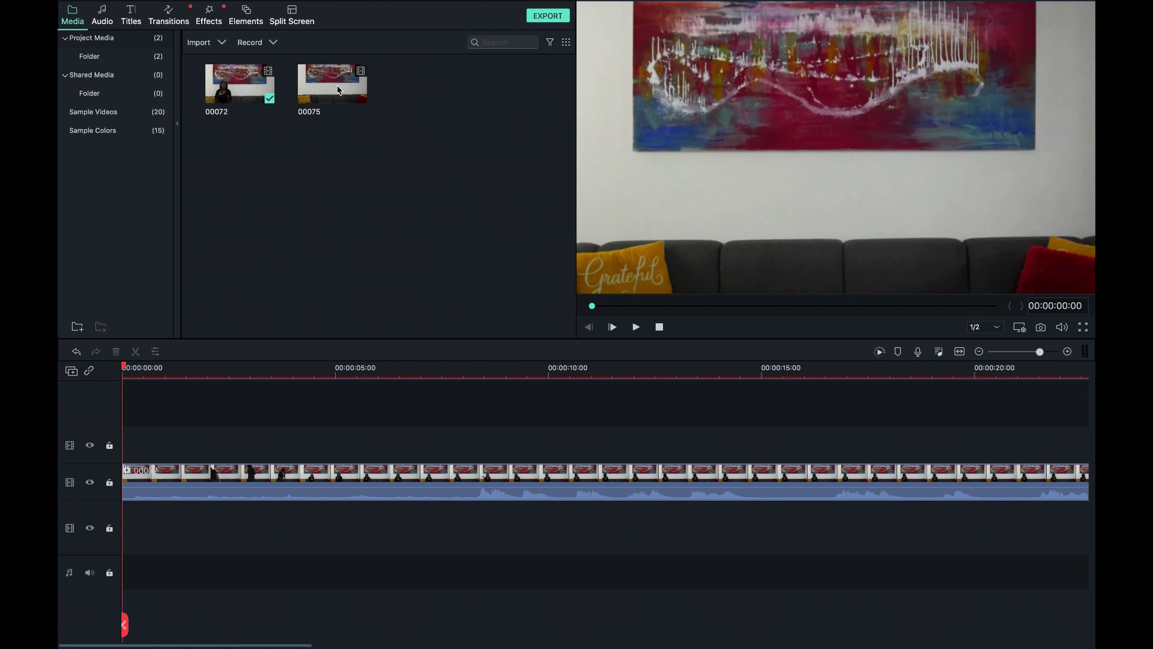
- Stack take 00075 above 00072 and preview both takes around 00:00:54
left_click_drag(339, 88, 126, 453)
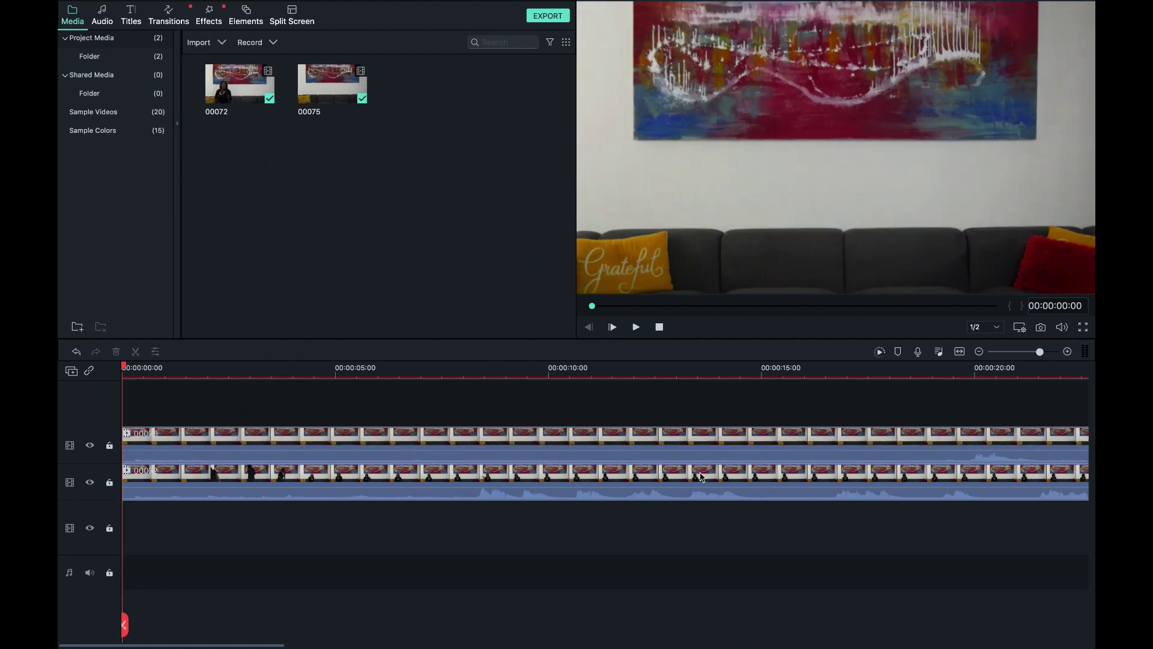
scroll(696, 463, "down", 5)
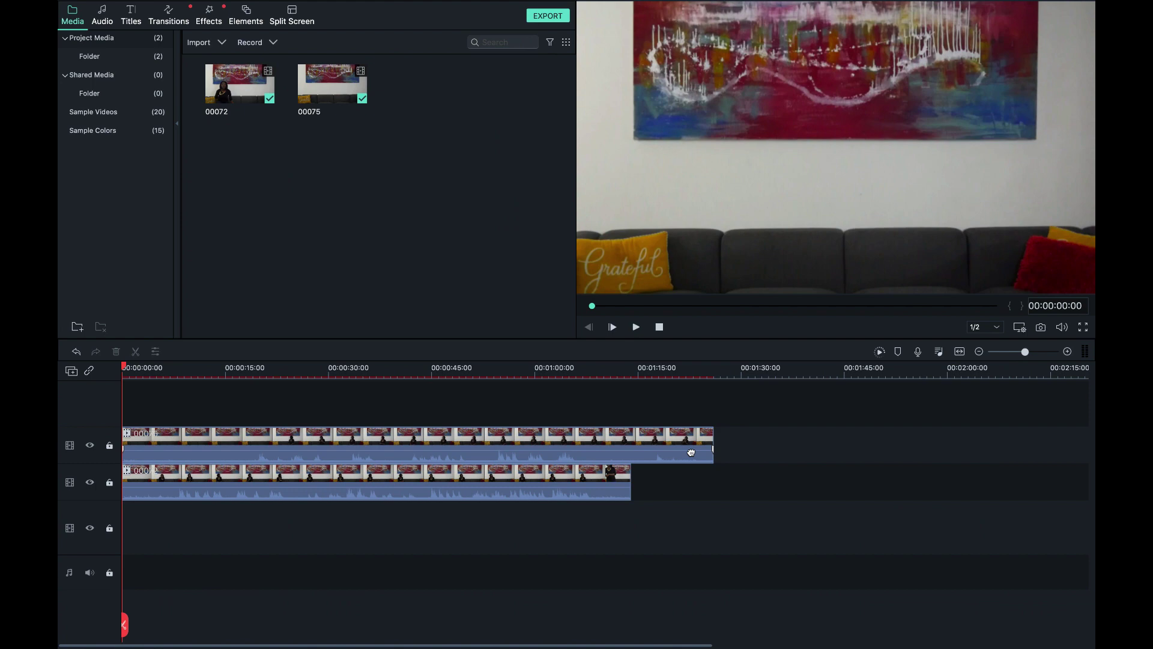
left_click(502, 371)
left_click(496, 371)
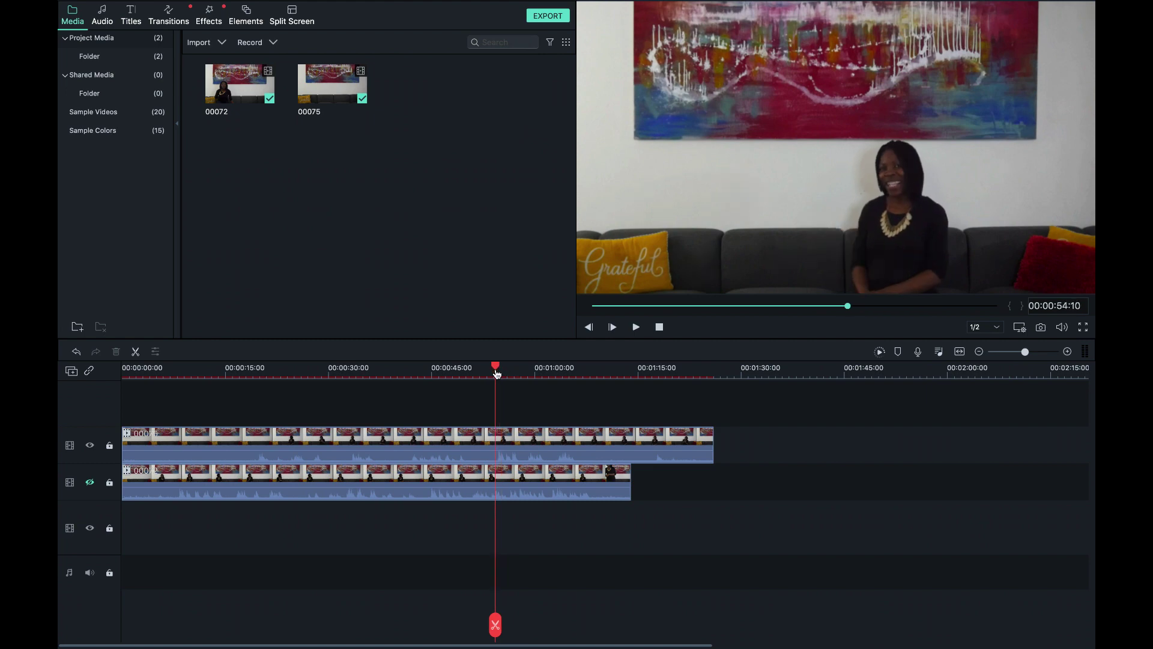
left_click_drag(496, 372, 499, 372)
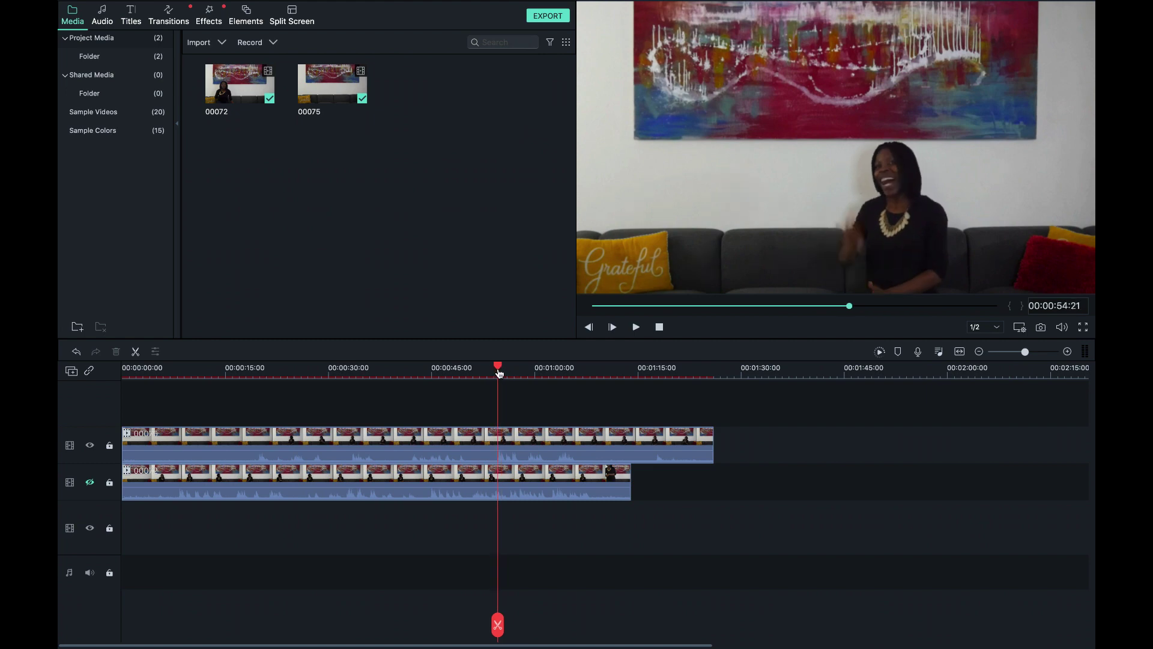
left_click(636, 327)
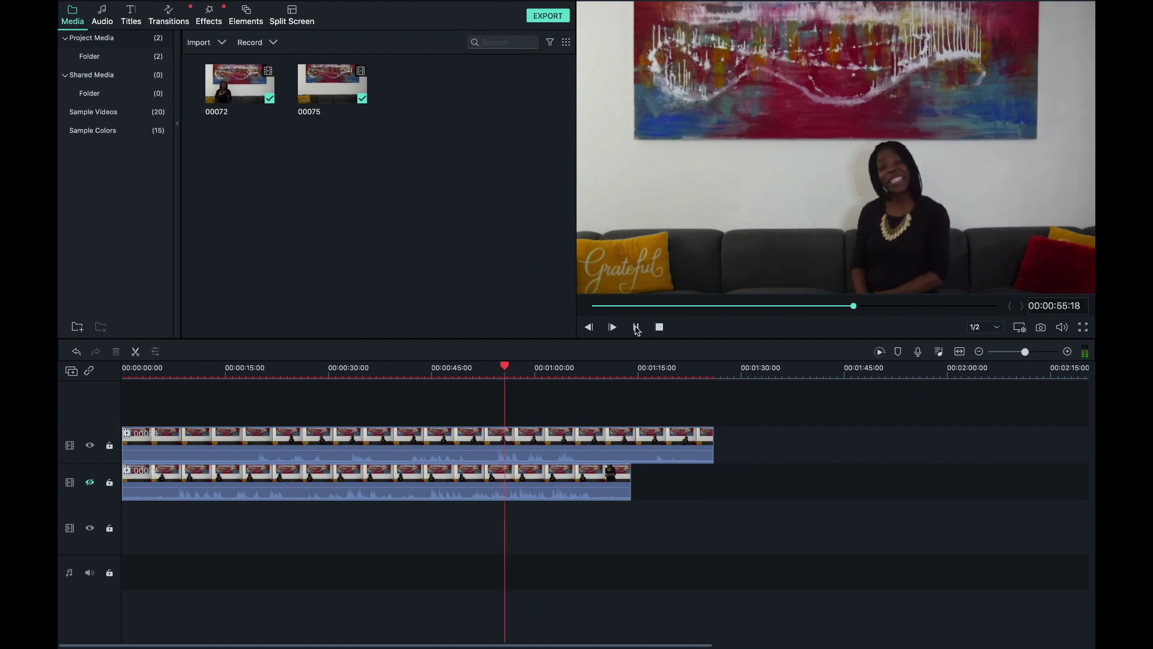
left_click(637, 327)
left_click_drag(509, 368, 496, 367)
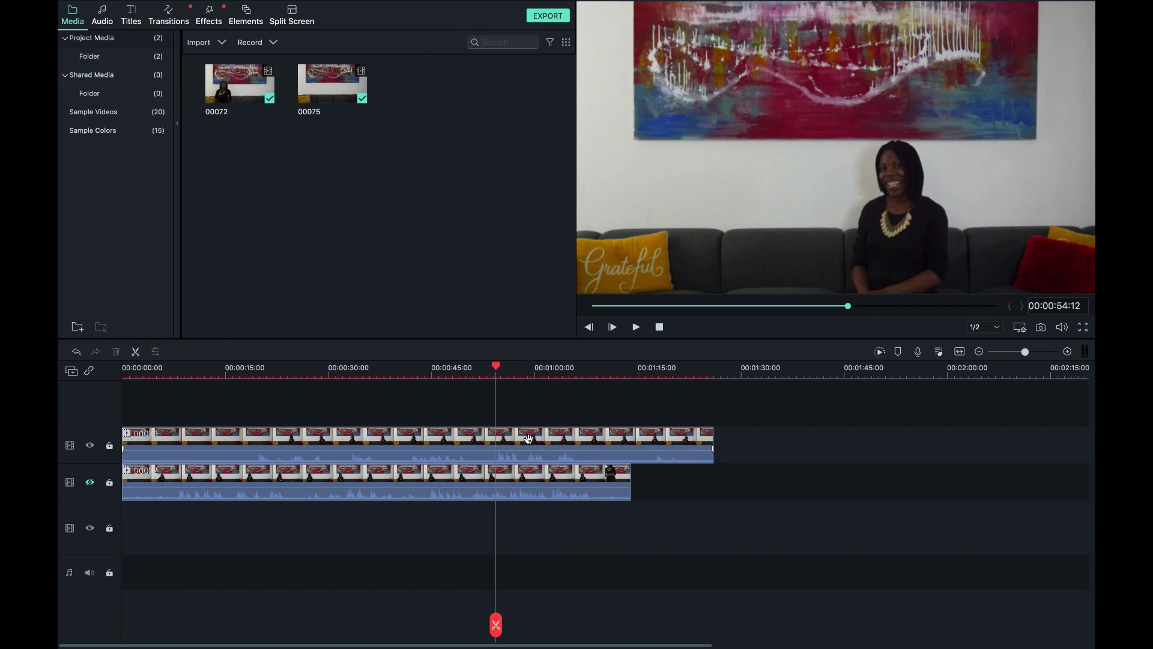
mouse_move(521, 450)
- Move the playhead to 00:00:45:00
scroll(479, 391, "up", 2)
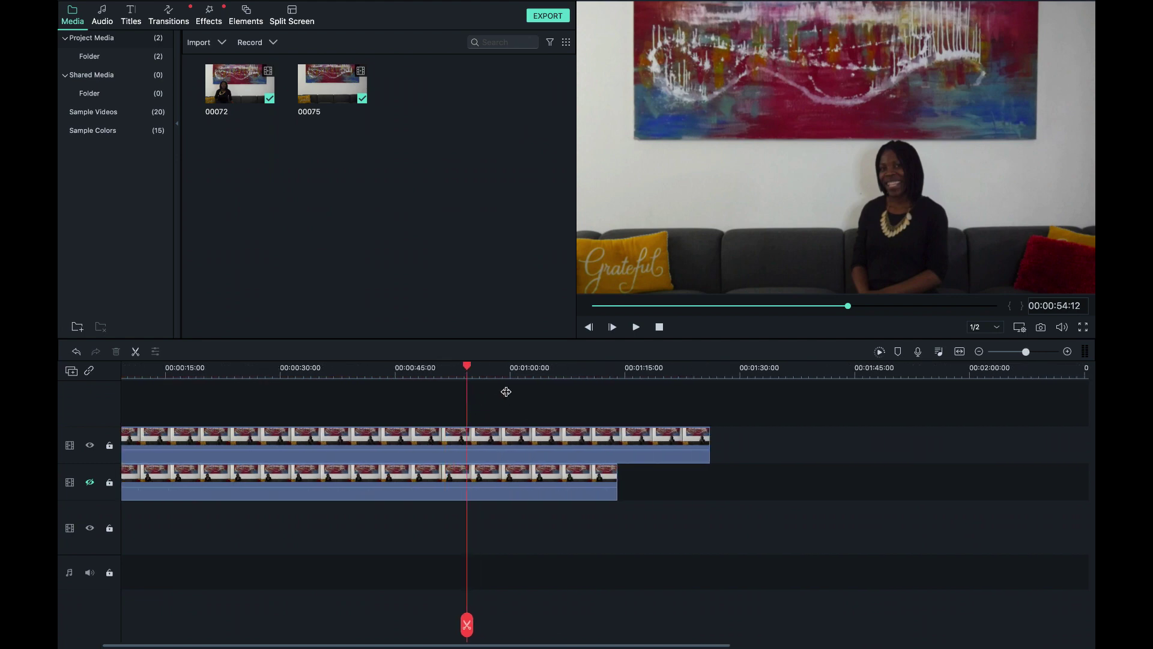
left_click(460, 376)
left_click_drag(460, 376, 390, 438)
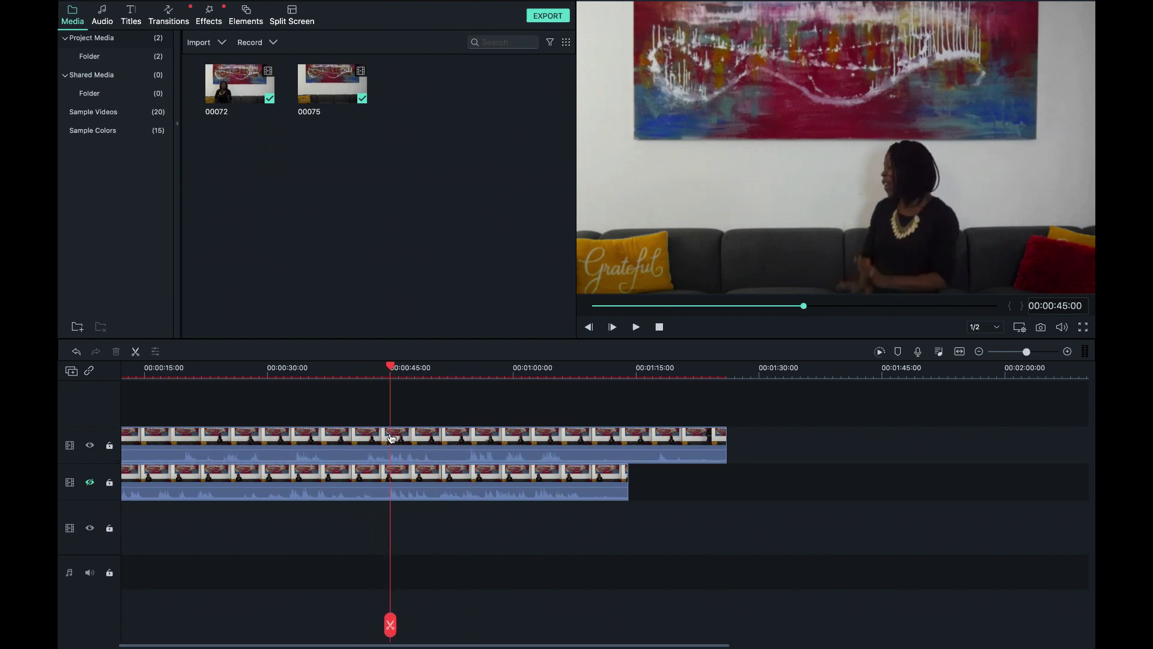
- Hide and show each video track, then play and pause the preview from 00:00:45
left_click(90, 483)
left_click(90, 445)
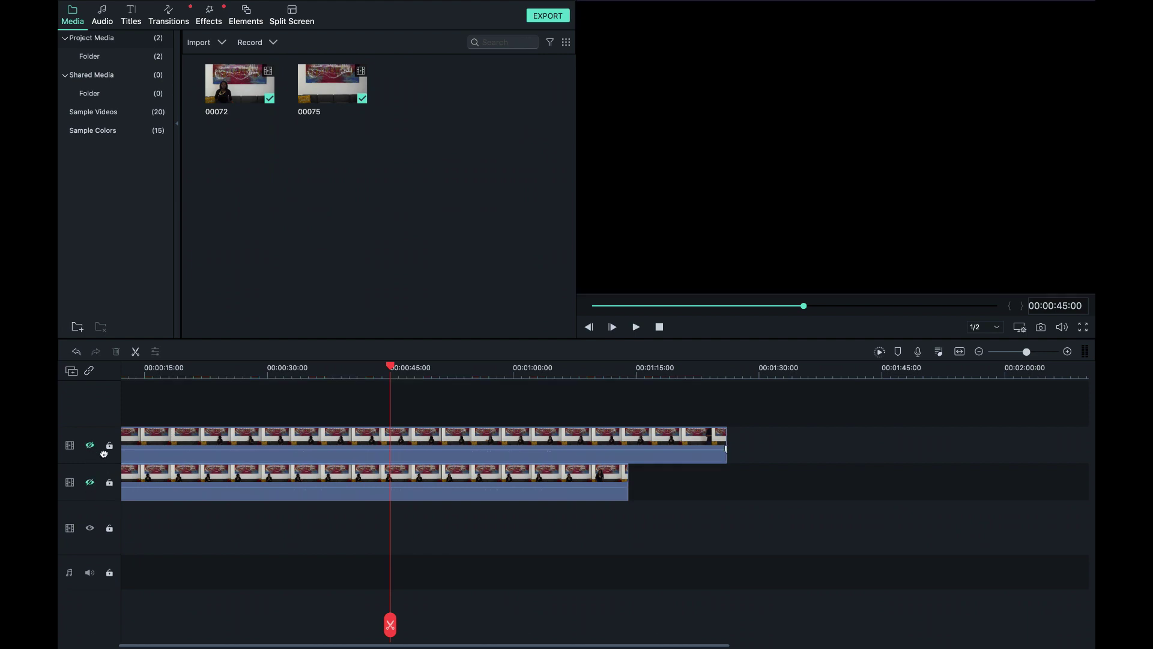
left_click(90, 482)
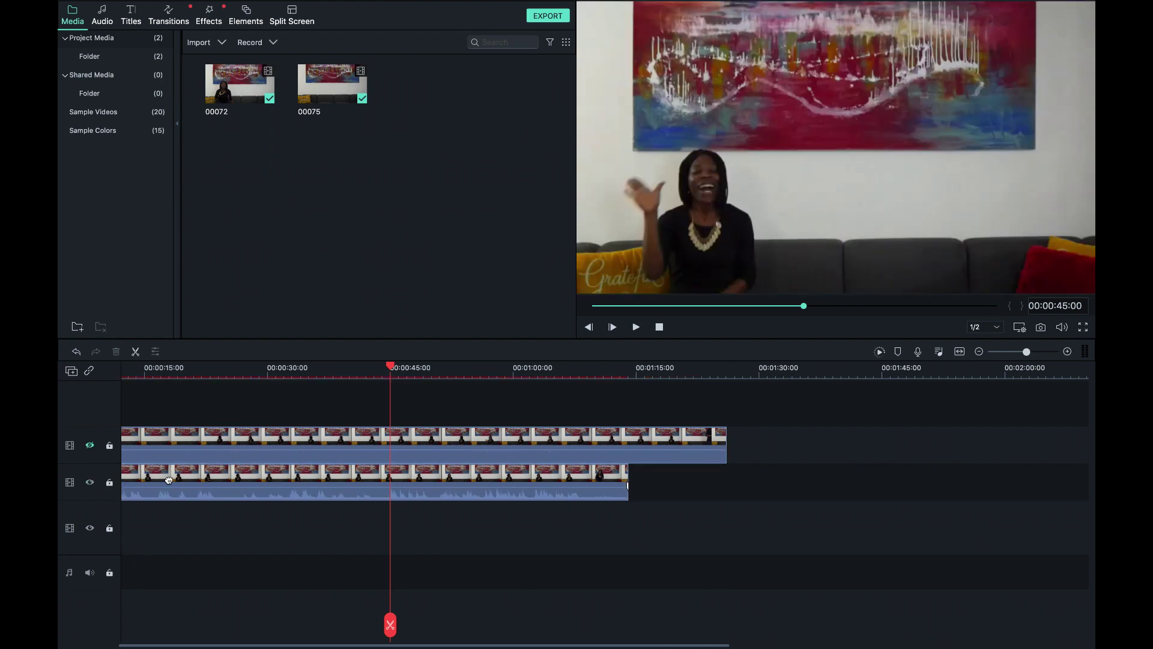
left_click(637, 327)
left_click(637, 327)
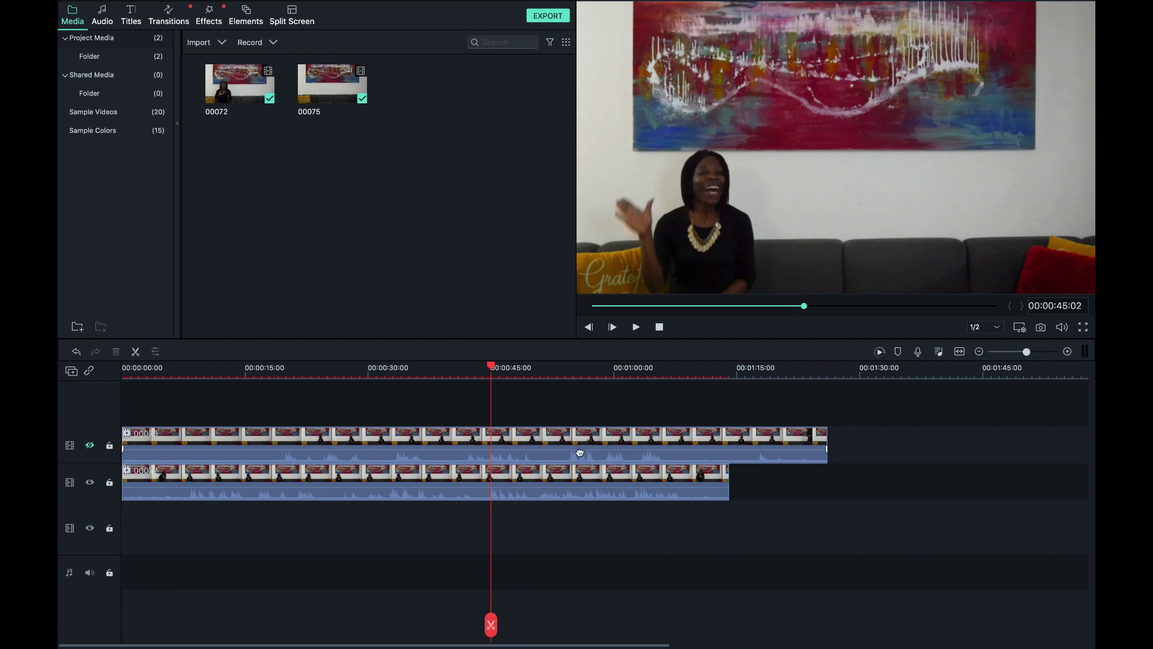
- Trim the top take's start, zoom the timeline to 00:00:35–00:00:50, and close its settings
double_click(138, 431)
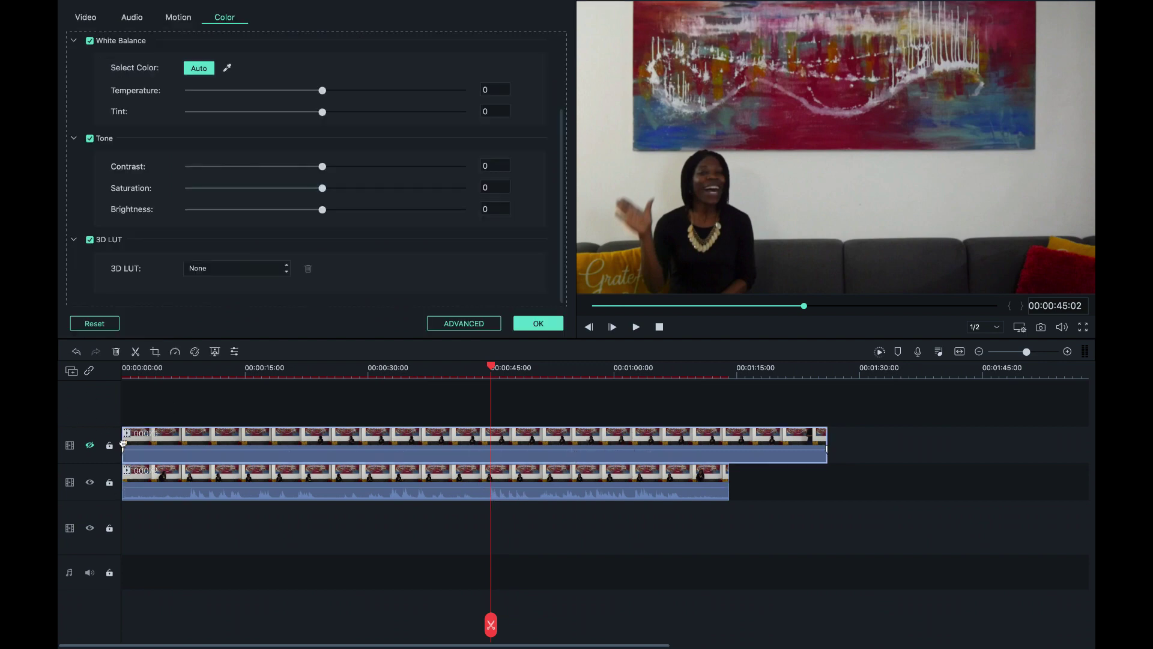
left_click_drag(124, 443, 207, 440)
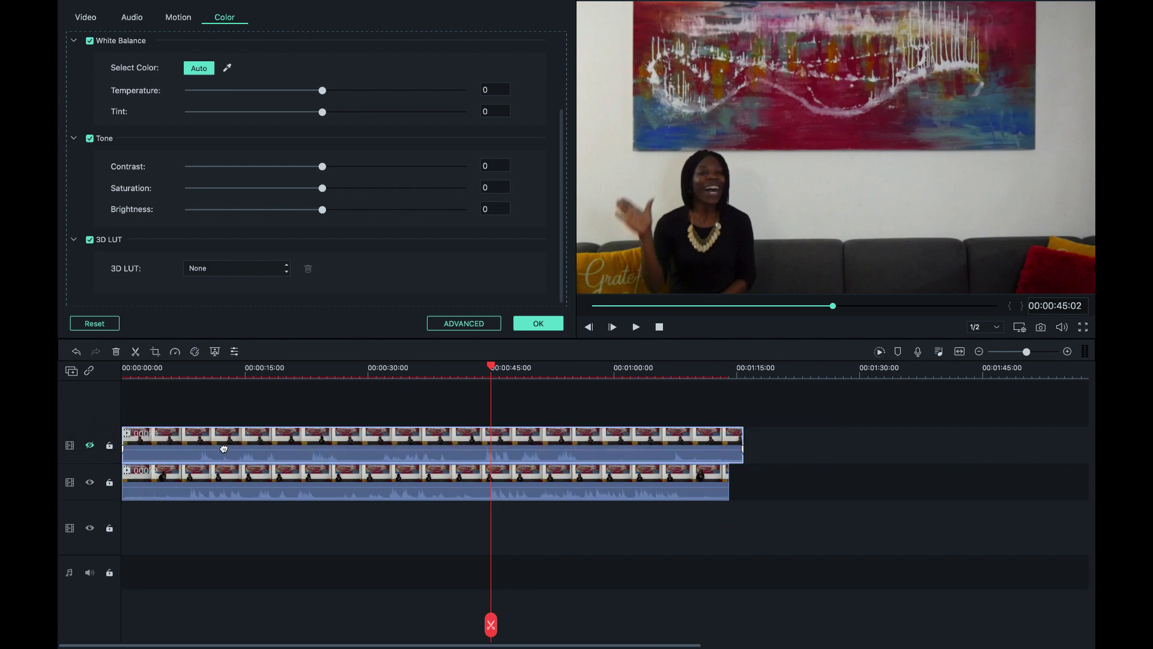
left_click(1033, 351)
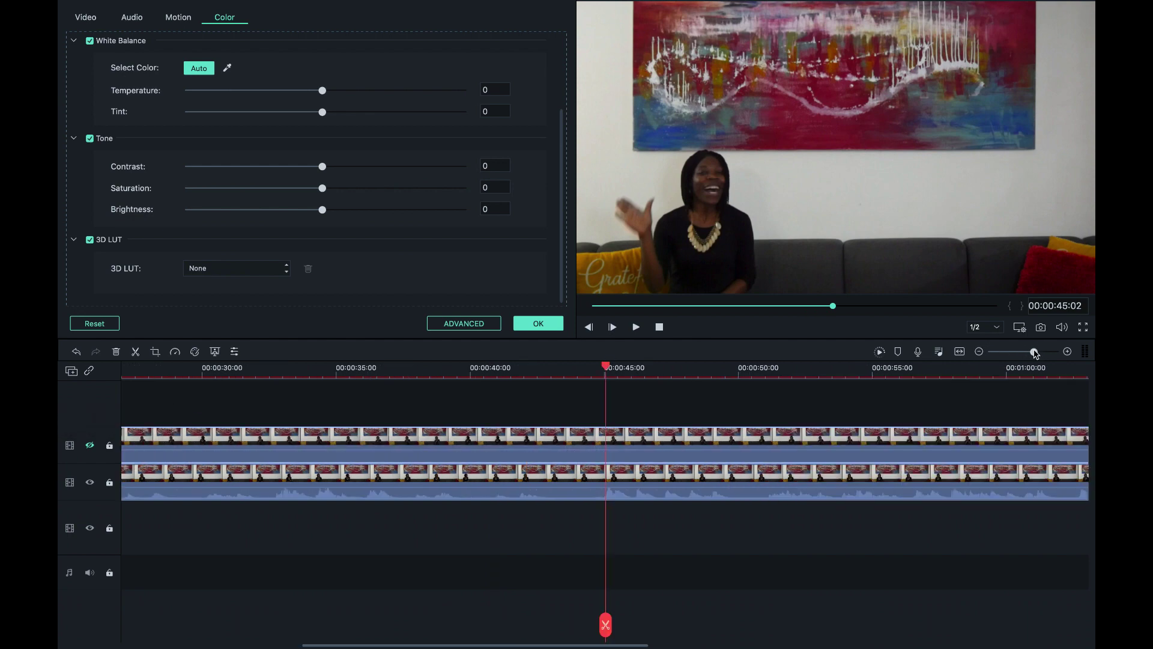
mouse_move(1031, 353)
left_mouse_down()
mouse_move(1054, 352)
mouse_move(1041, 352)
left_mouse_up()
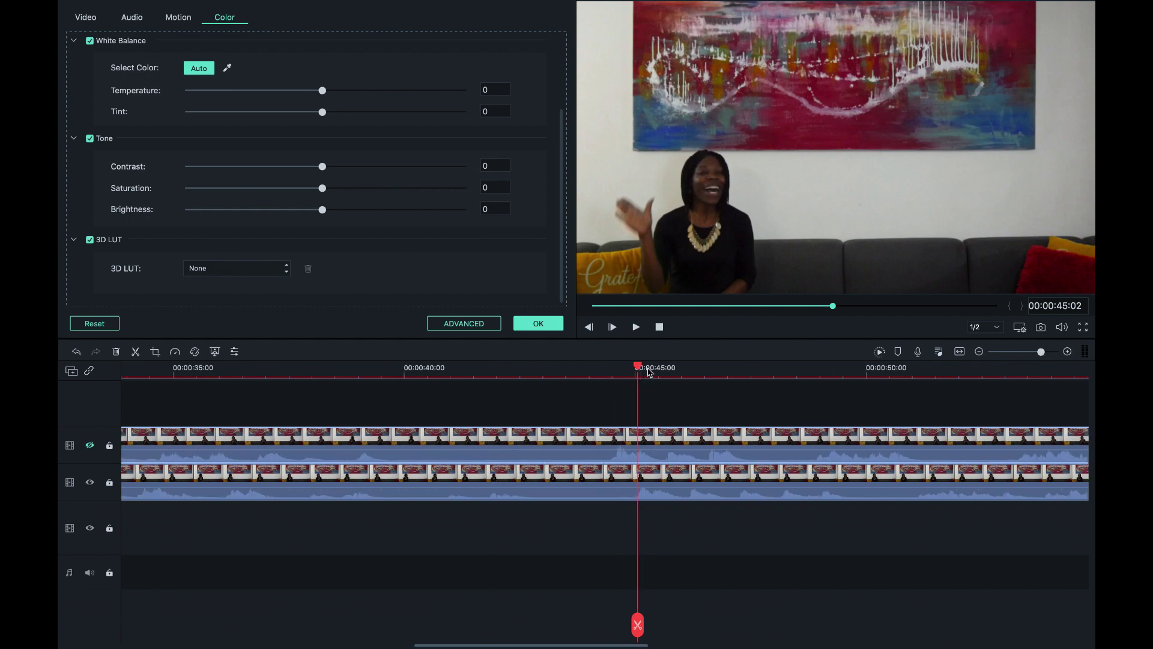
left_click(675, 441)
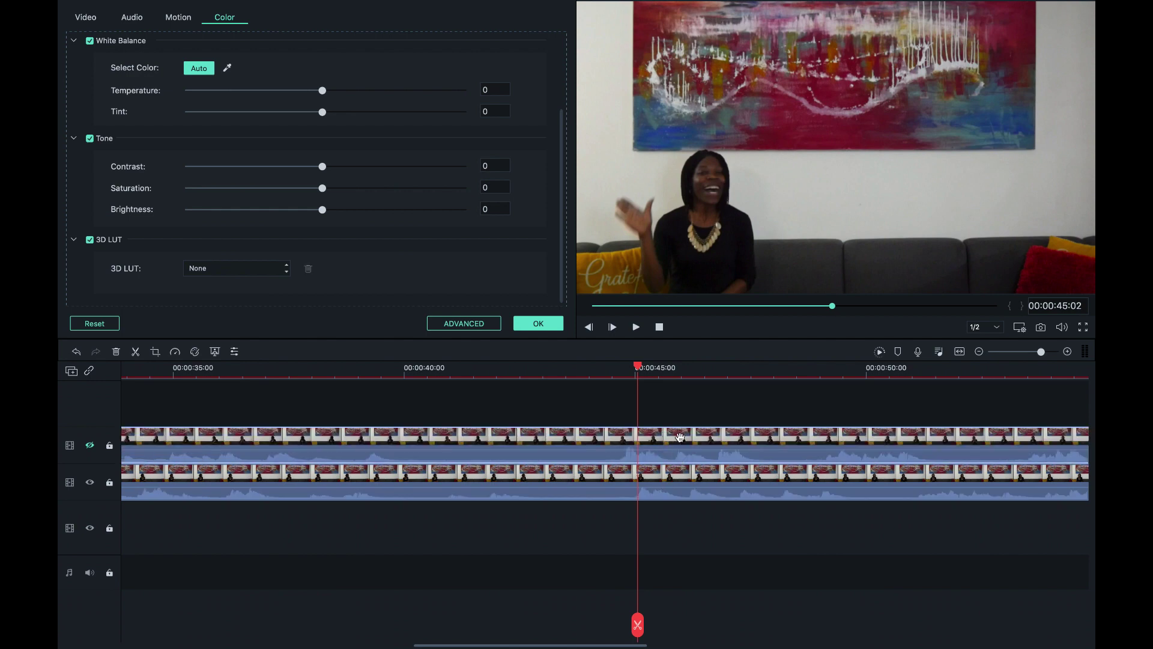
left_click(683, 439)
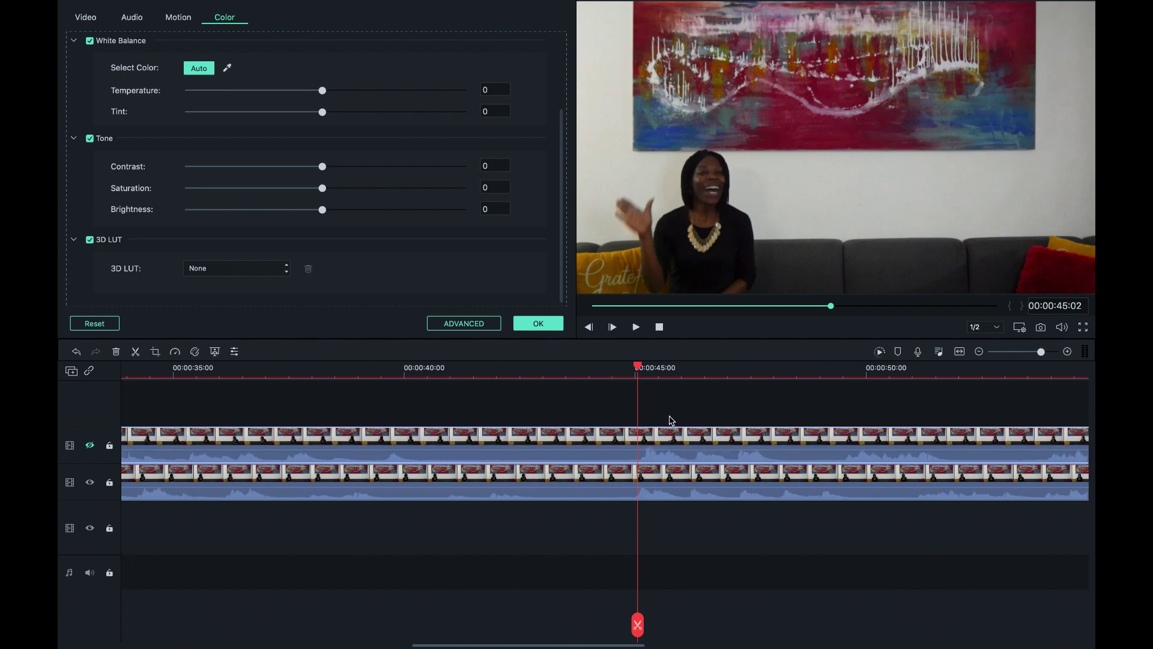
left_click(670, 419)
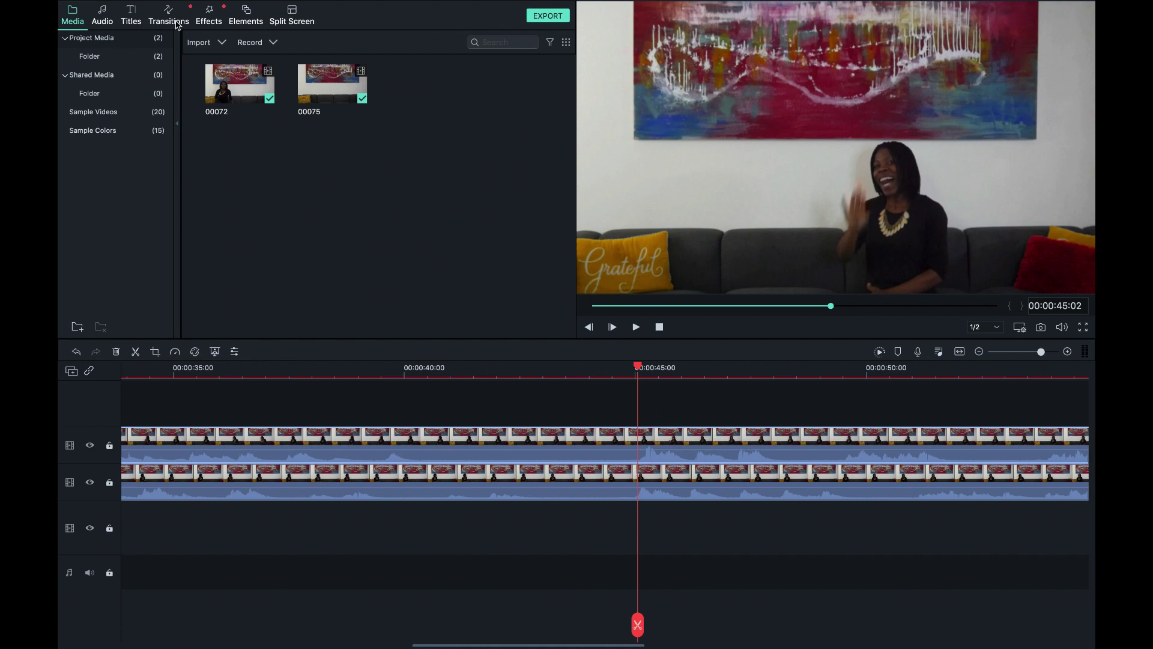
- Apply the Image Mask effect from Utility to the top timeline clip
left_click(211, 15)
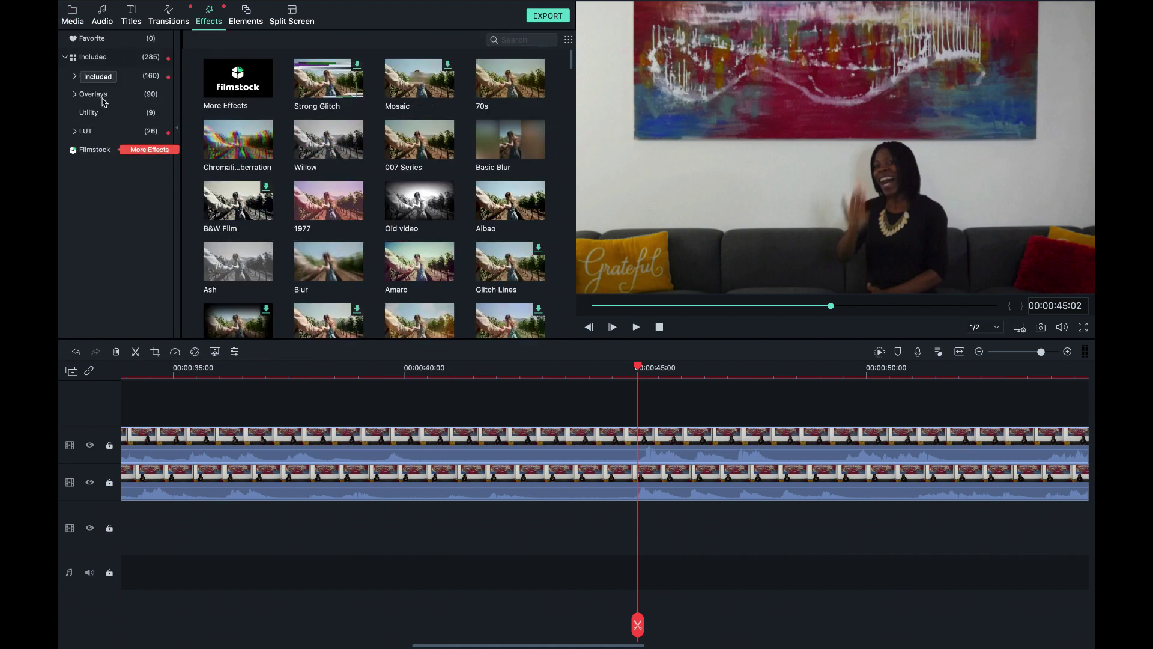
left_click(90, 111)
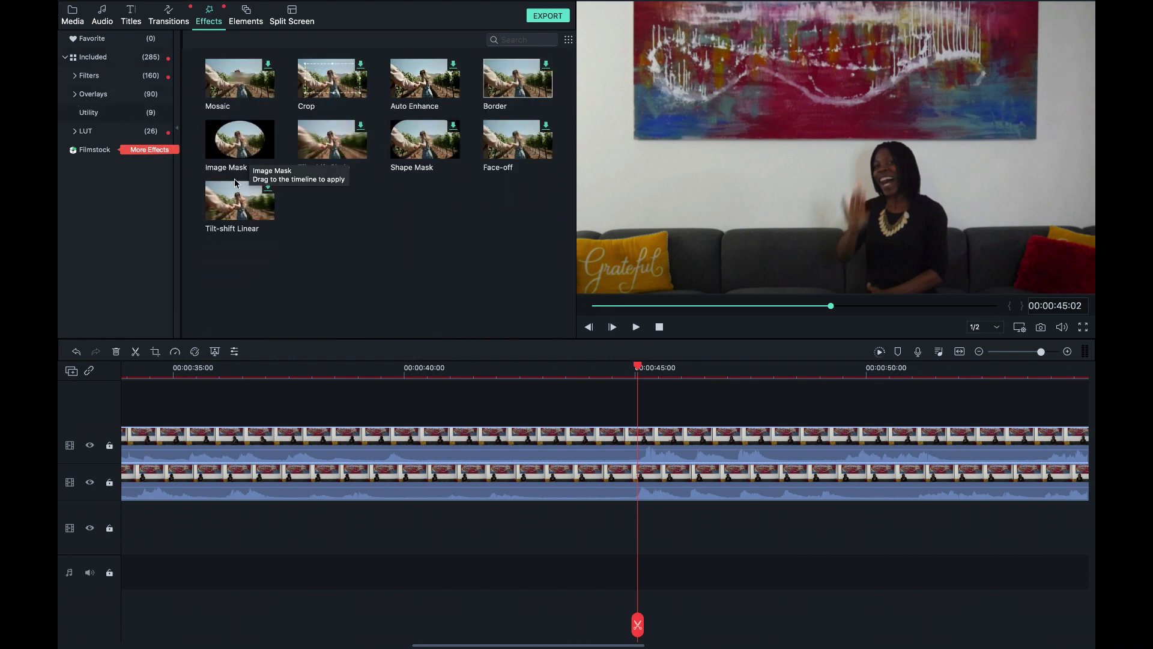
left_click_drag(234, 142, 663, 446)
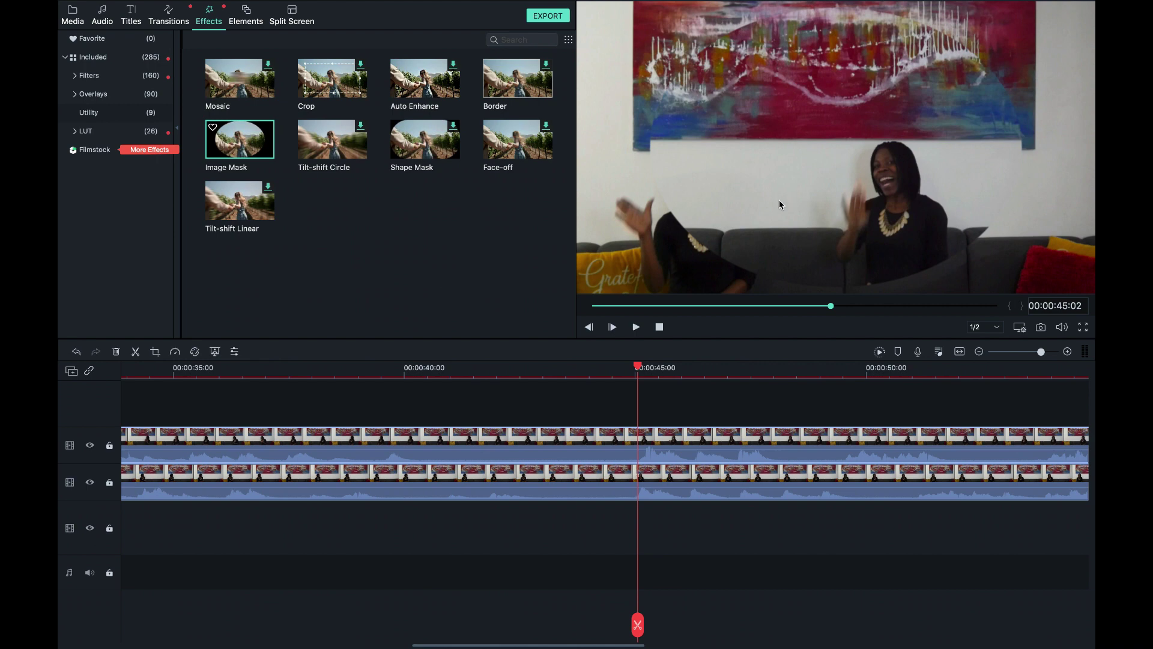
- Shift the top clip's picture slightly right and down in its settings
double_click(712, 431)
mouse_move(768, 188)
left_mouse_down()
mouse_move(838, 201)
mouse_move(765, 203)
left_mouse_up()
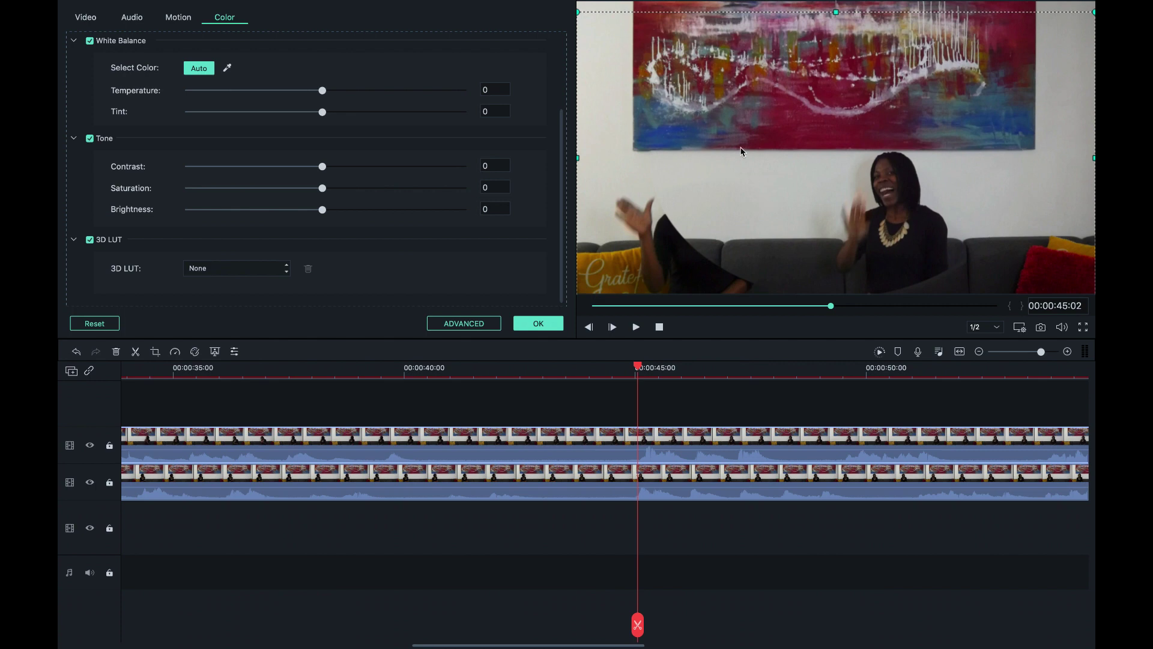
left_click(548, 325)
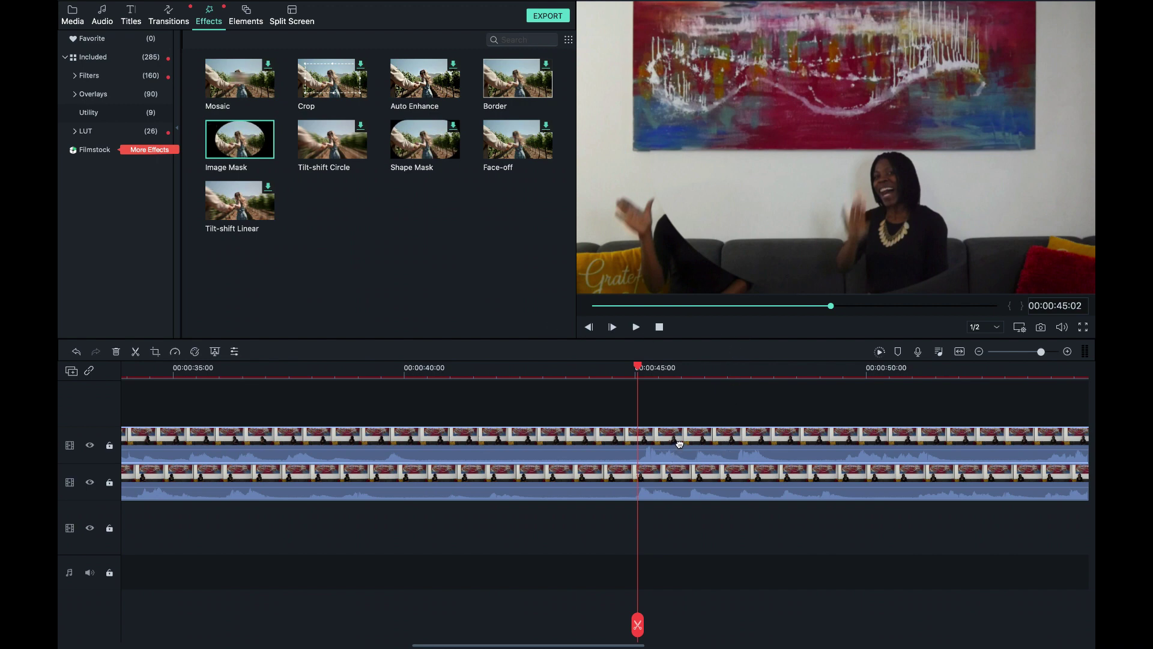
- Switch the top clip's Image Mask path from circle to rectangle
double_click(708, 447)
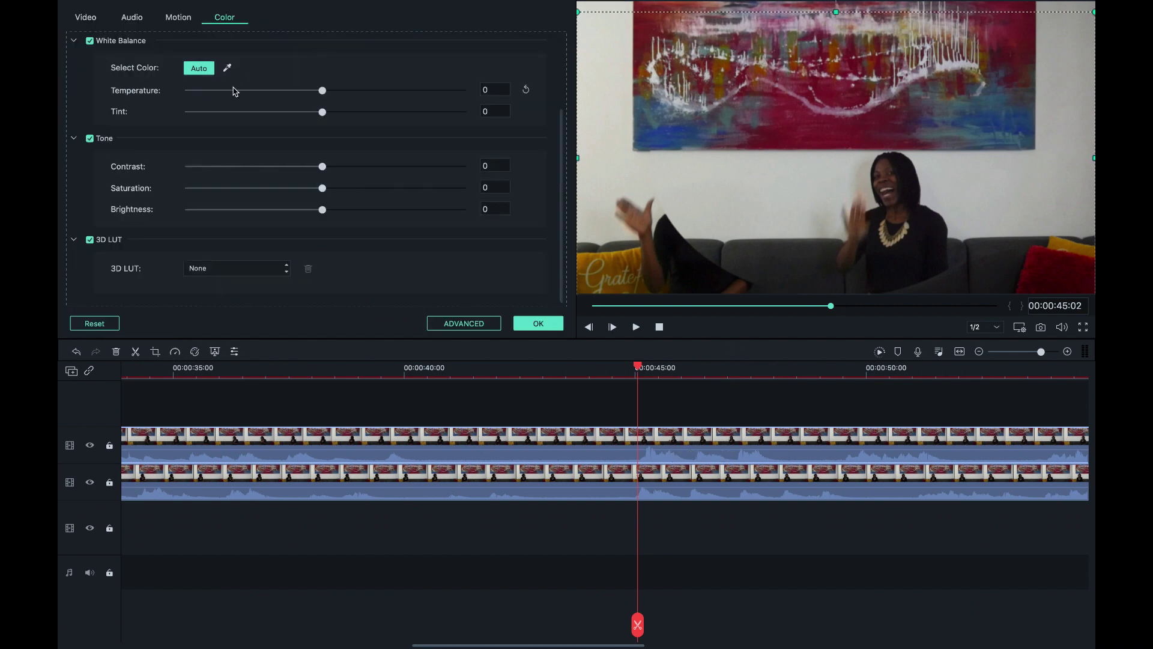
left_click(88, 20)
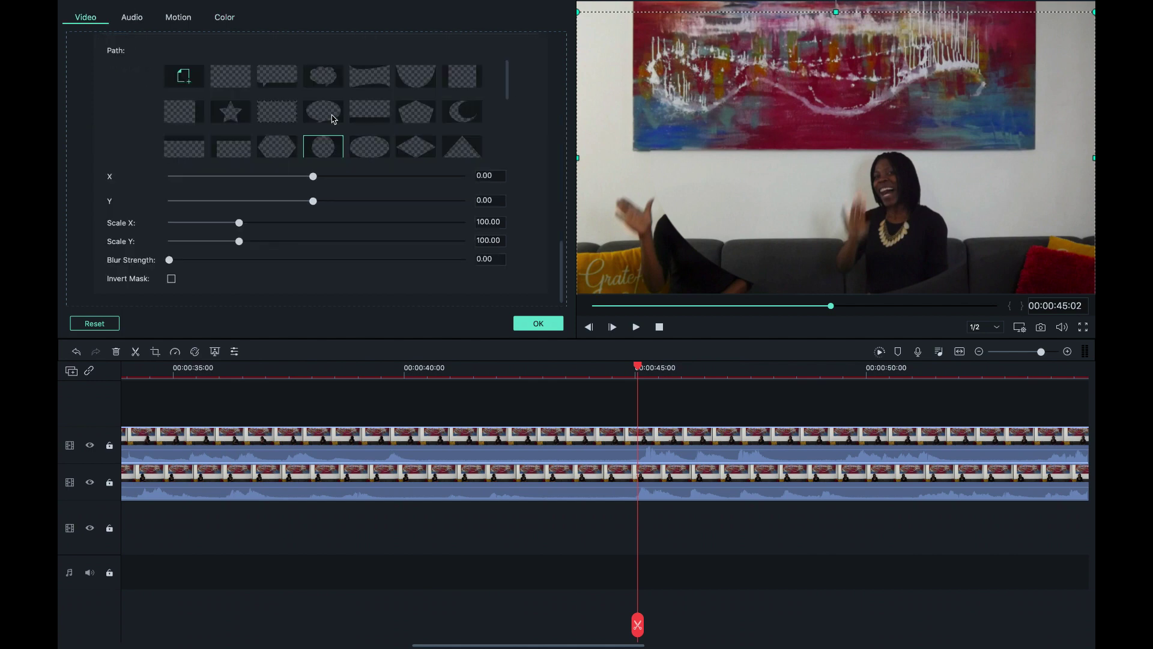
scroll(327, 163, "up", 1)
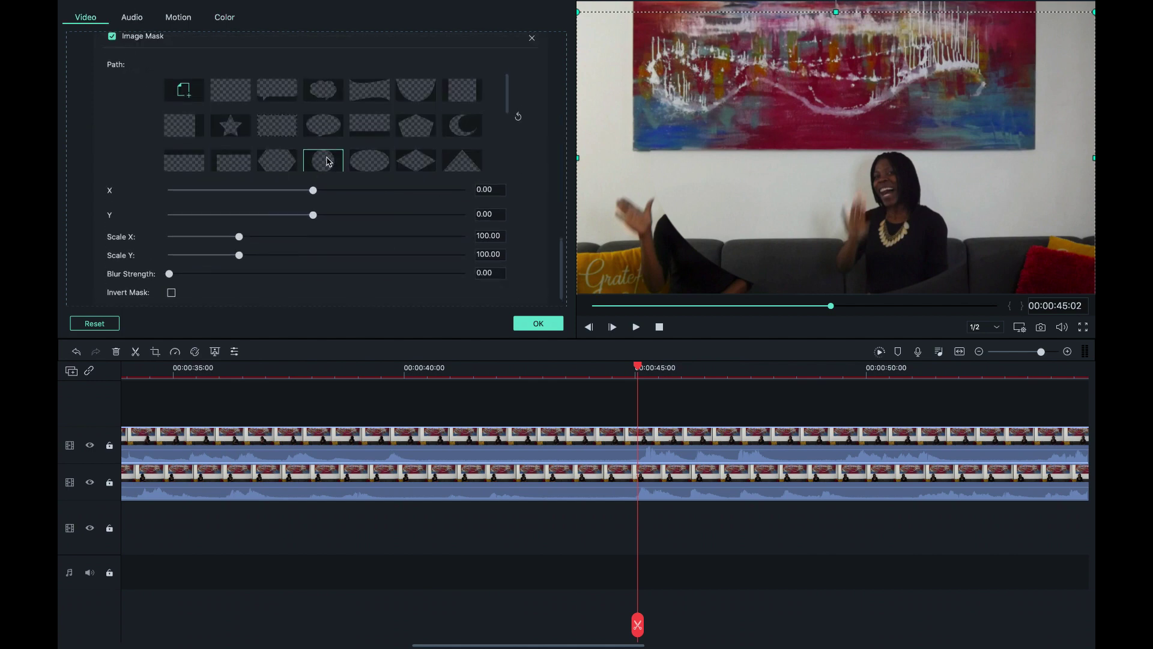
scroll(333, 129, "down", 3)
scroll(335, 129, "up", 3)
left_click_drag(563, 264, 546, 245)
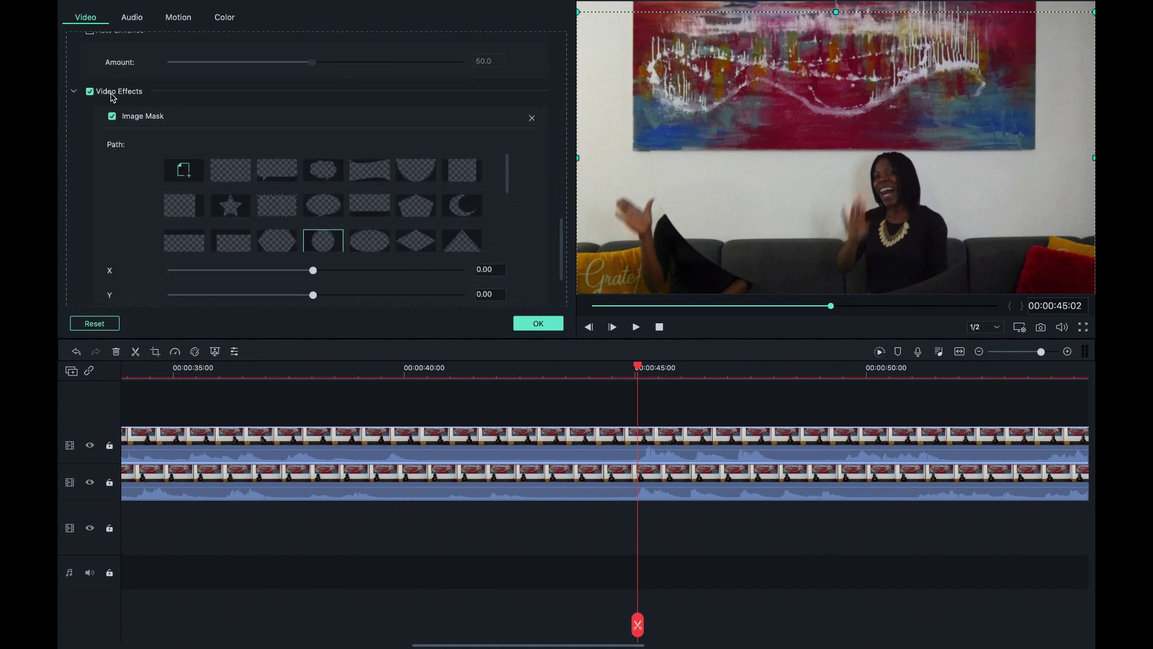
left_click(463, 175)
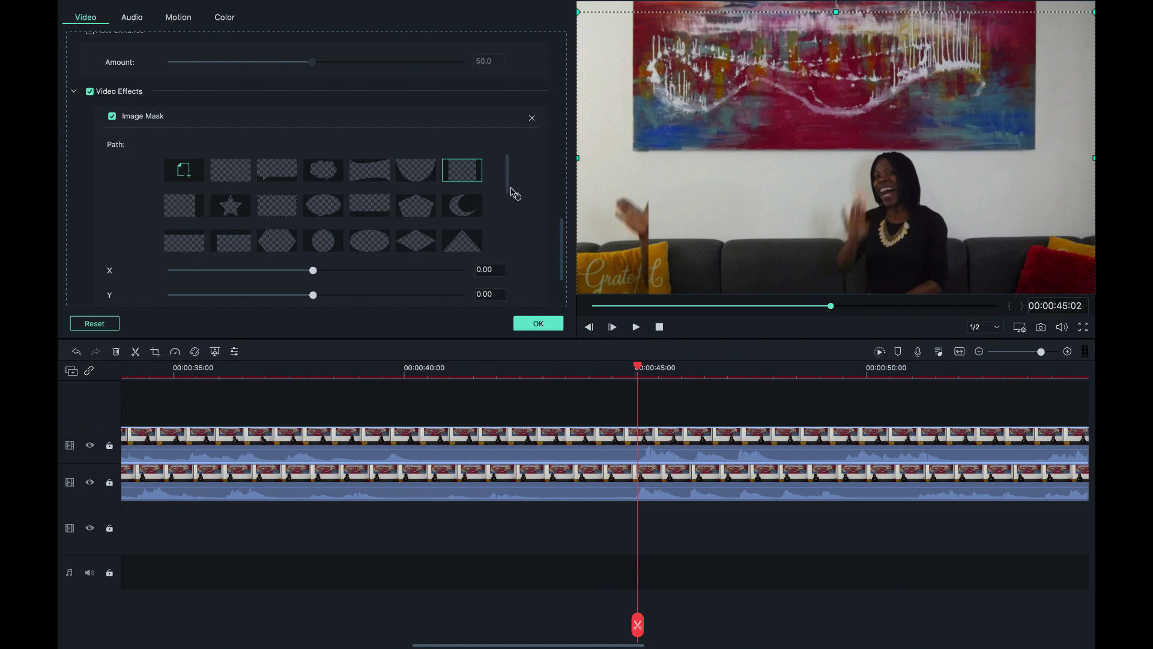
scroll(509, 192, "down", 2)
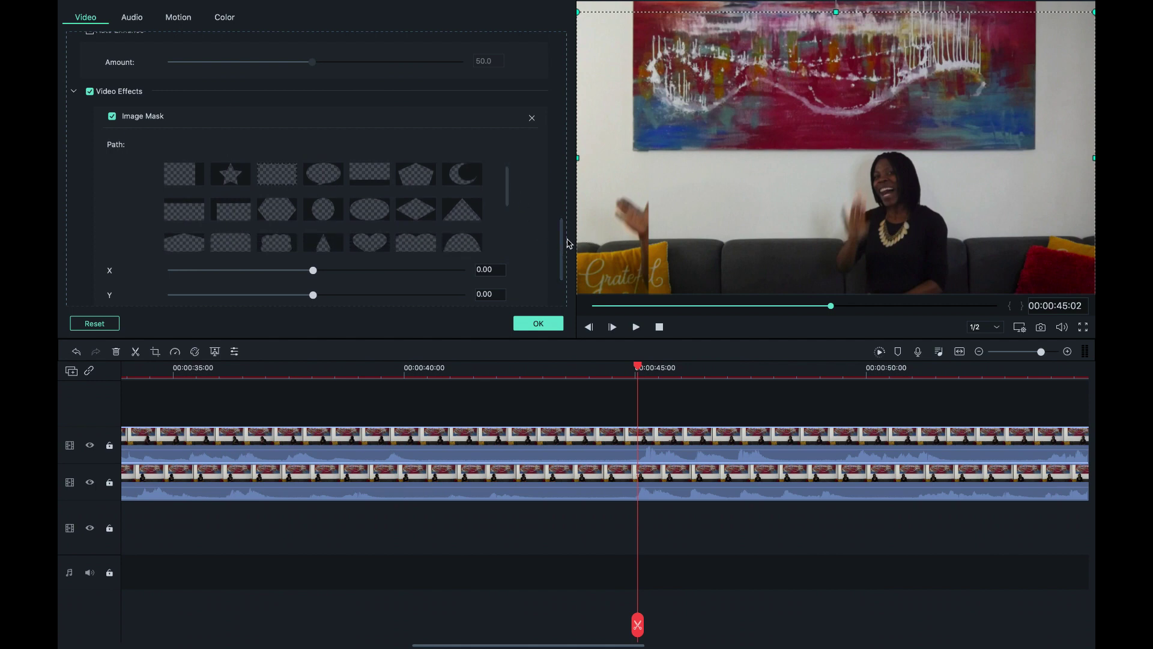
scroll(563, 246, "down", 3)
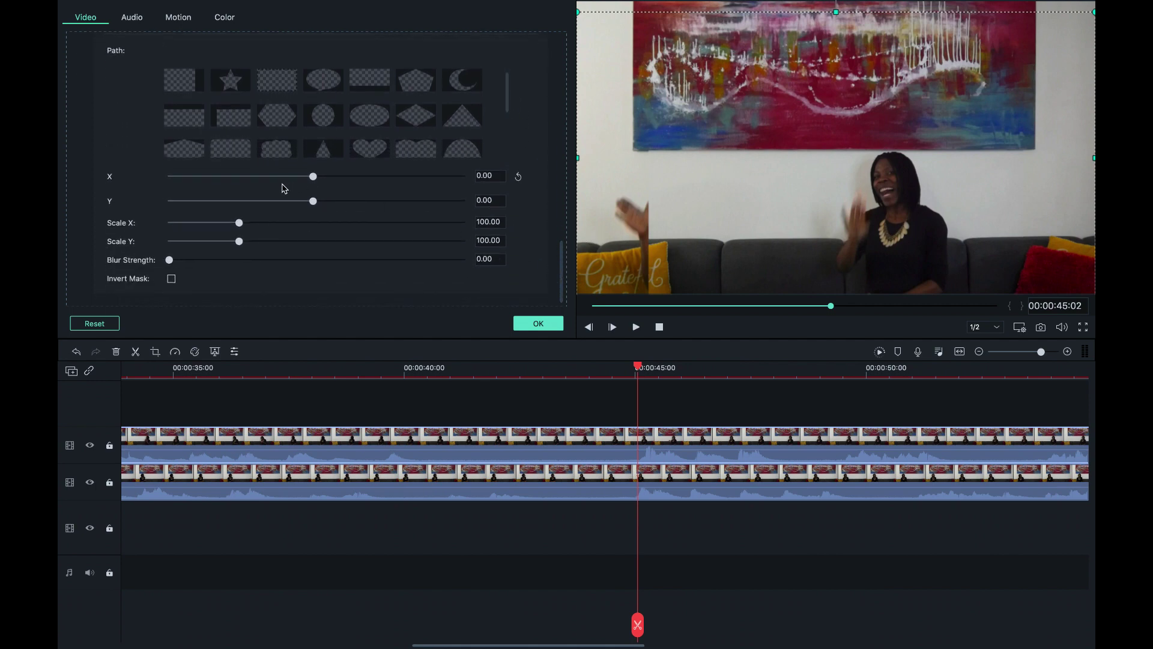
- Set the mask to X 565.21, Blur Strength 38.54 and Y -10.38
left_click_drag(313, 178, 358, 184)
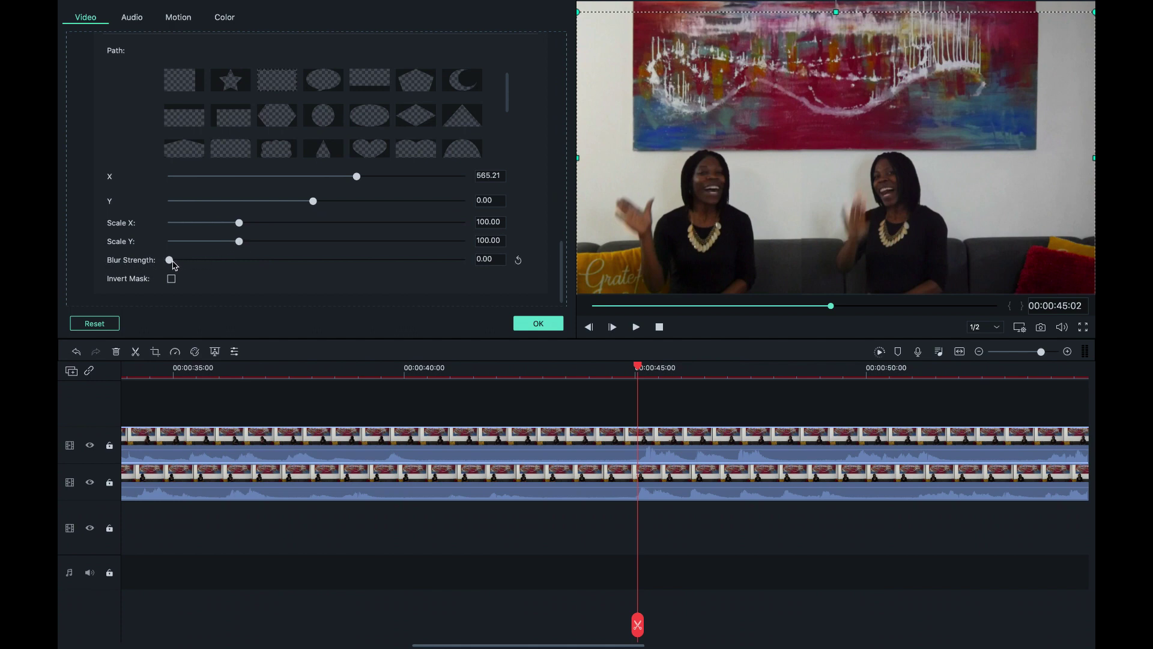
left_click_drag(170, 259, 282, 262)
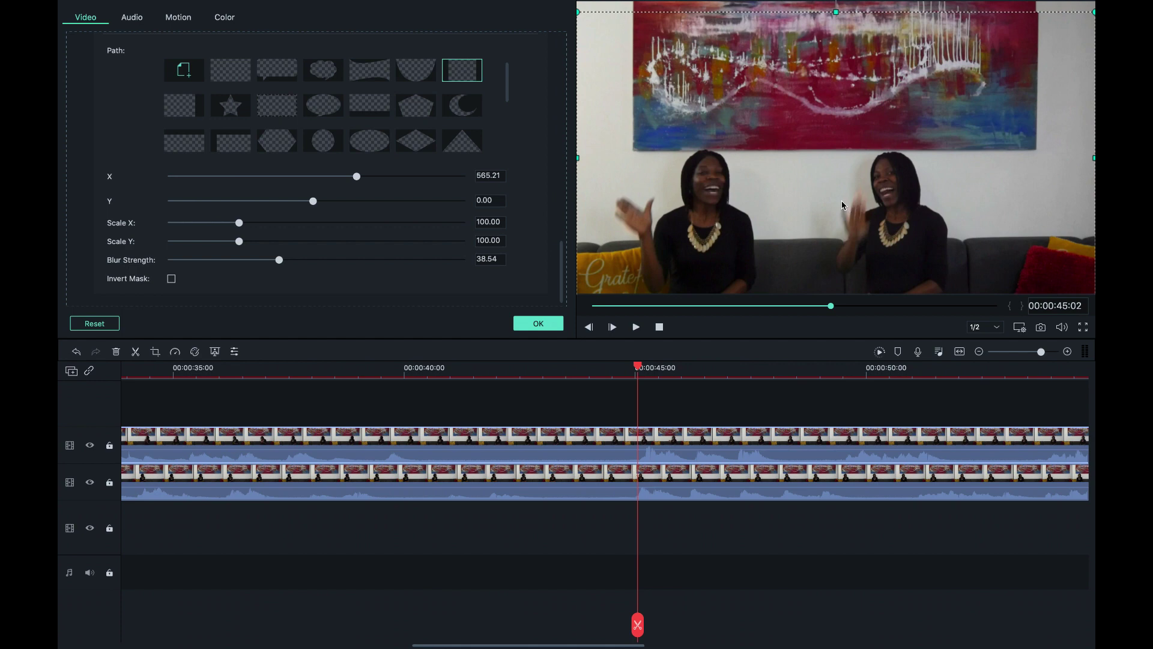
left_click_drag(313, 200, 311, 201)
- Play the composite, zoom the timeline to fit, and move the playhead to about 8 s
left_click(636, 327)
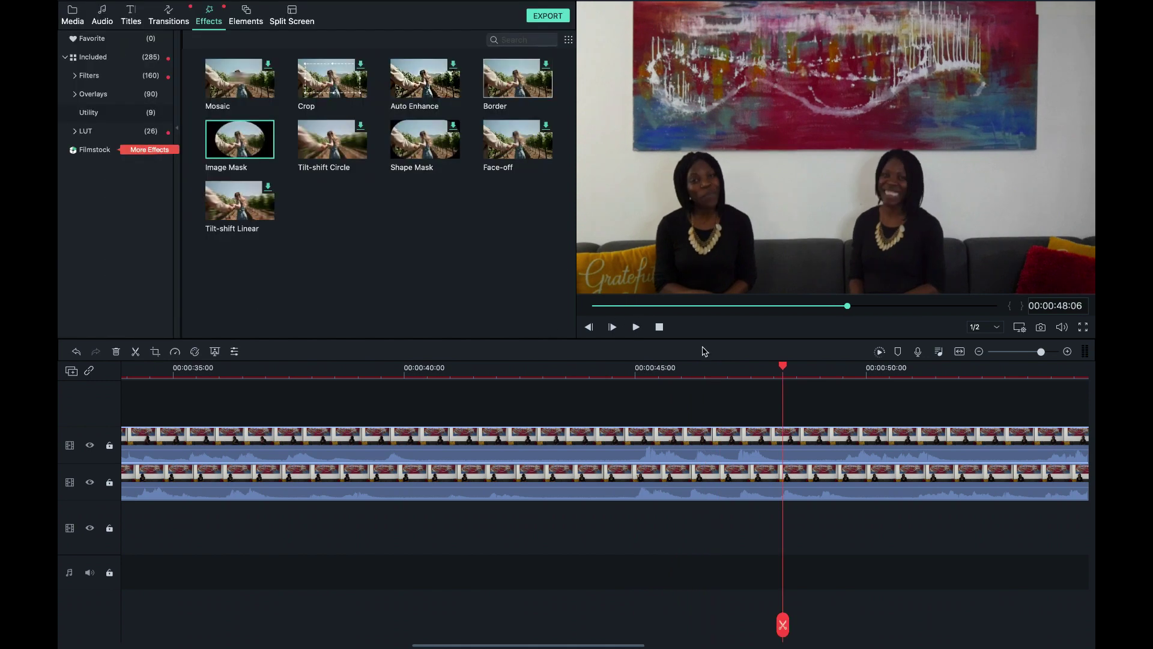
key("shift+z")
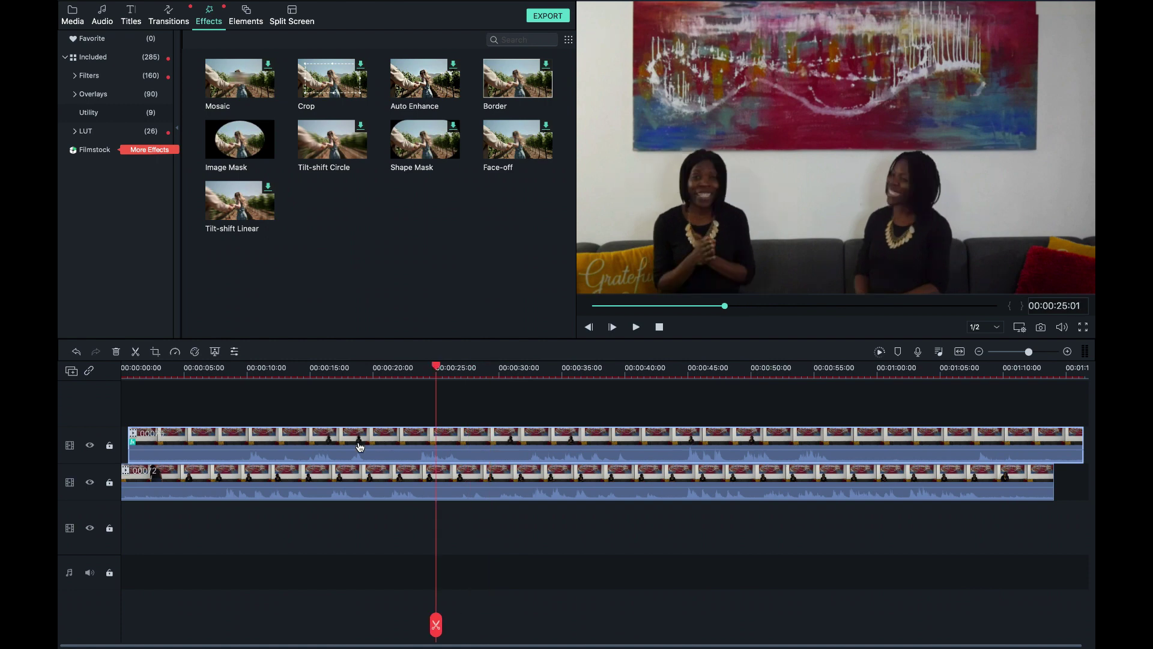
left_click_drag(347, 449, 228, 454)
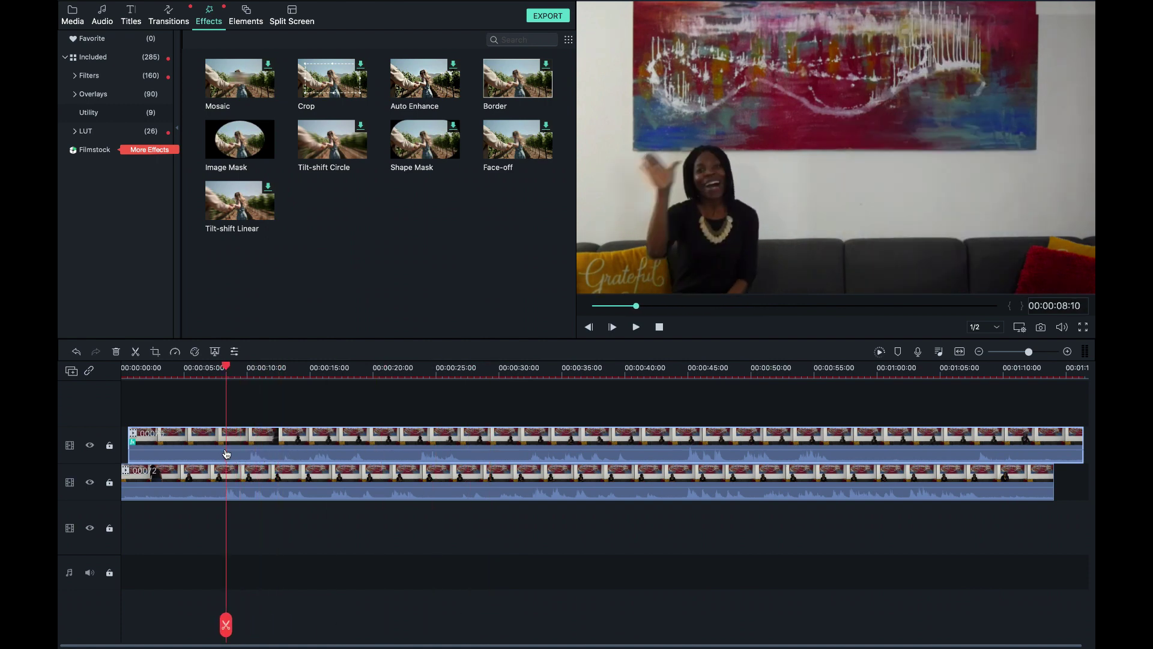
- Split both clips at 8 s and delete their opening parts
left_click(227, 624)
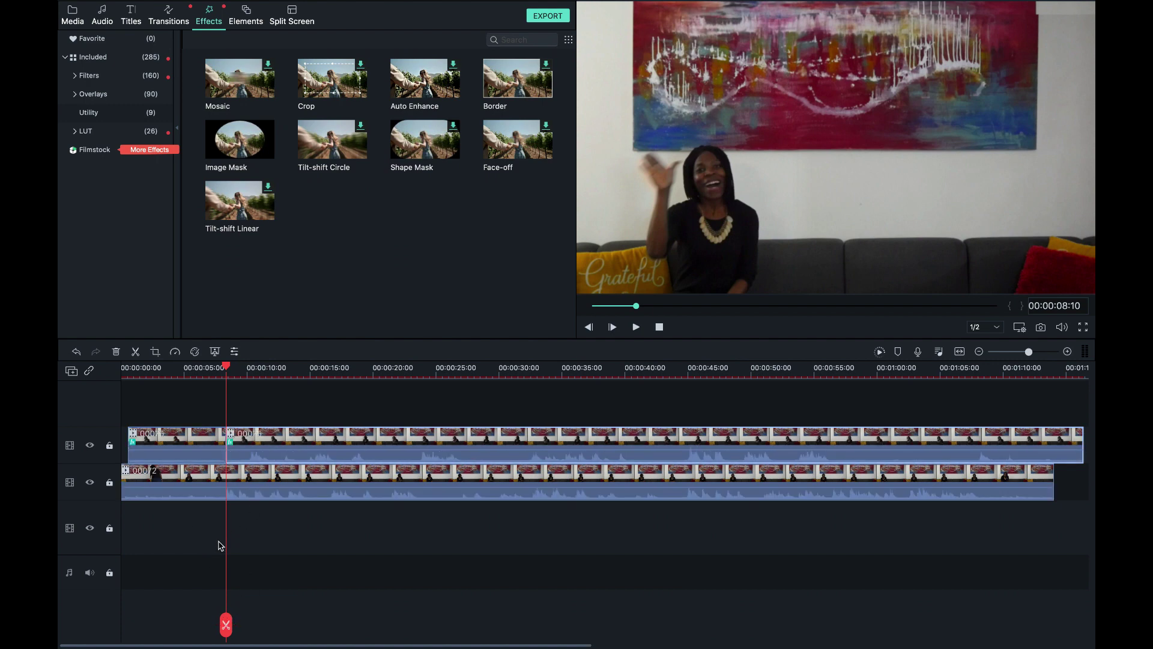
left_click(228, 624)
left_click_drag(209, 538, 172, 418)
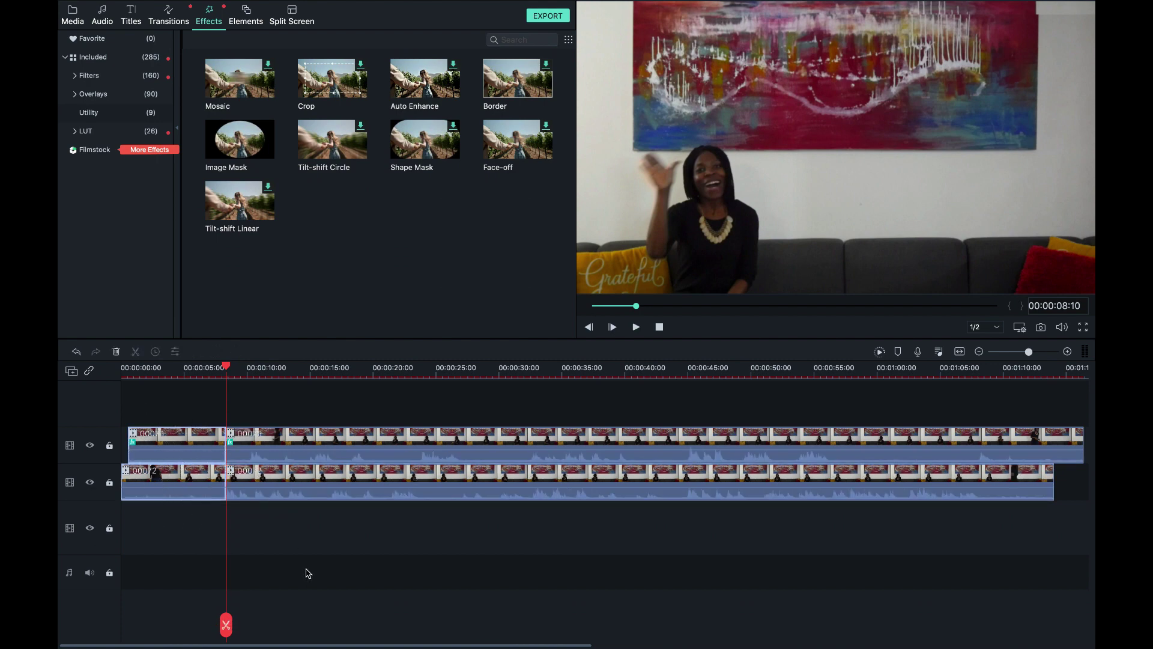
key("Delete")
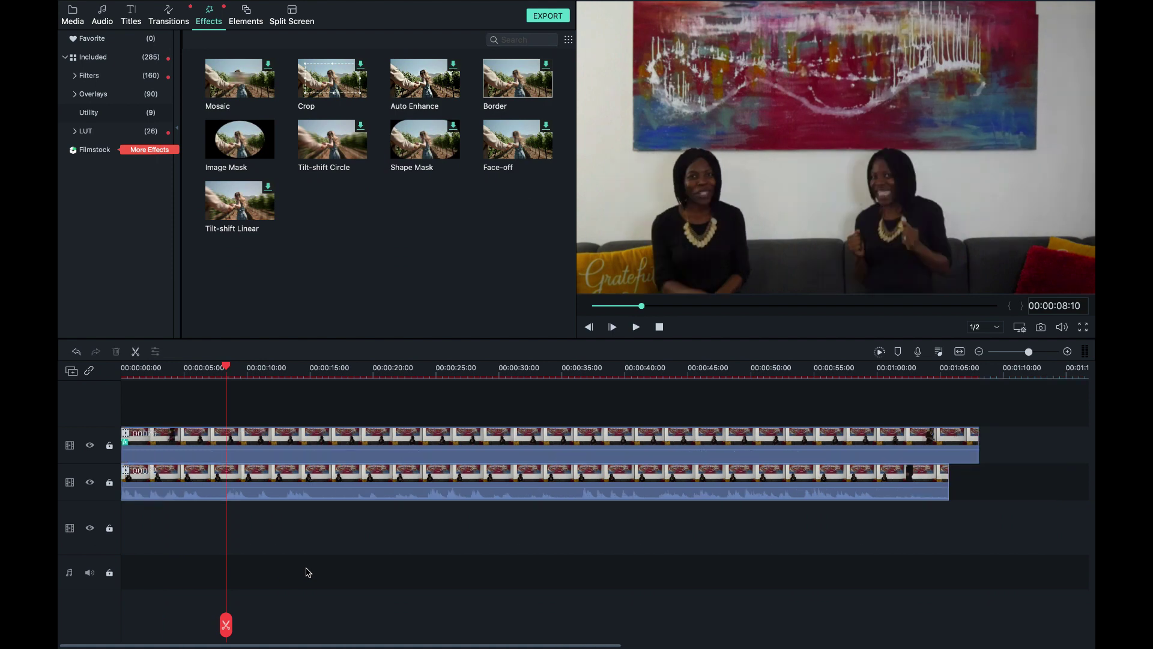
left_click_drag(228, 370, 118, 394)
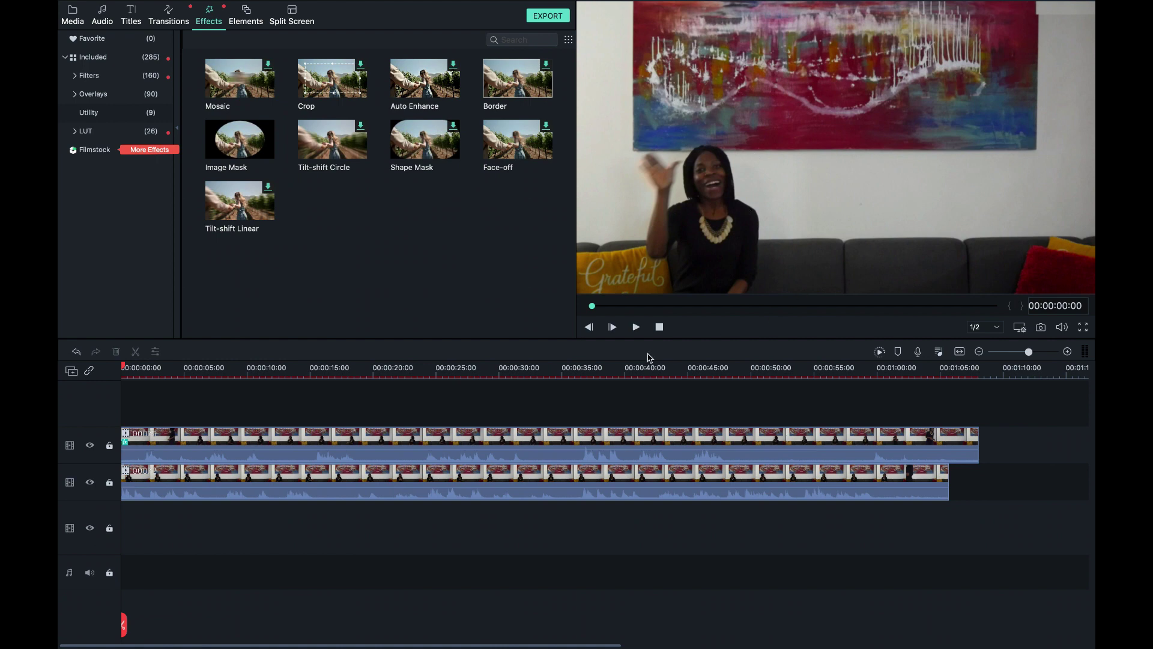
left_click(637, 327)
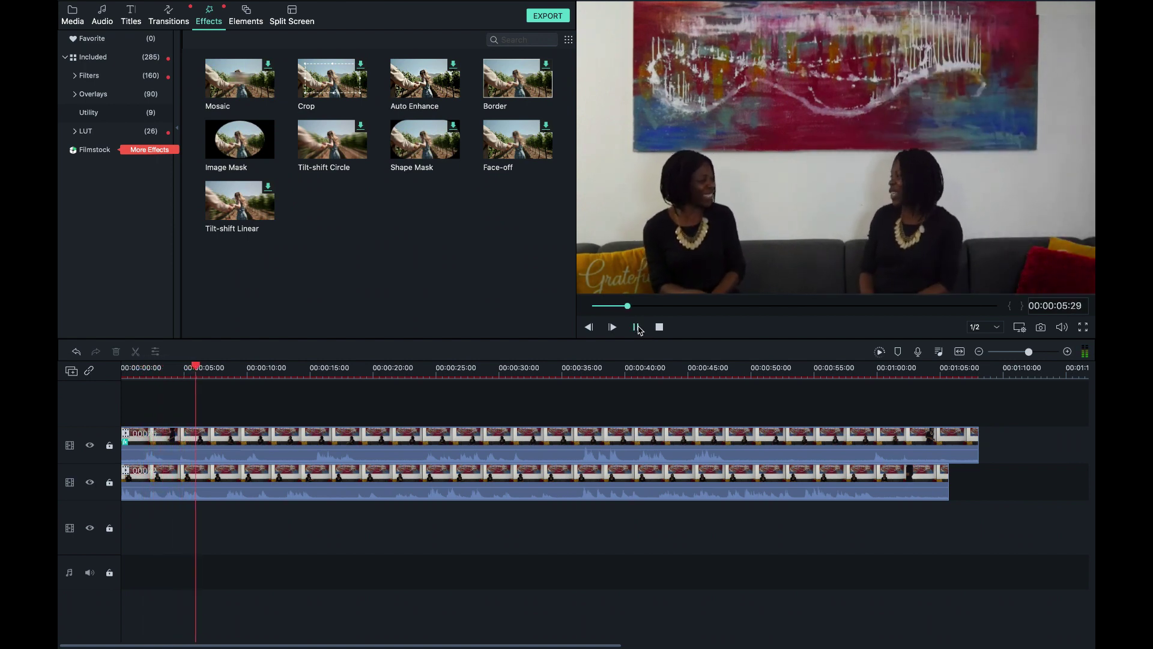
left_click(636, 327)
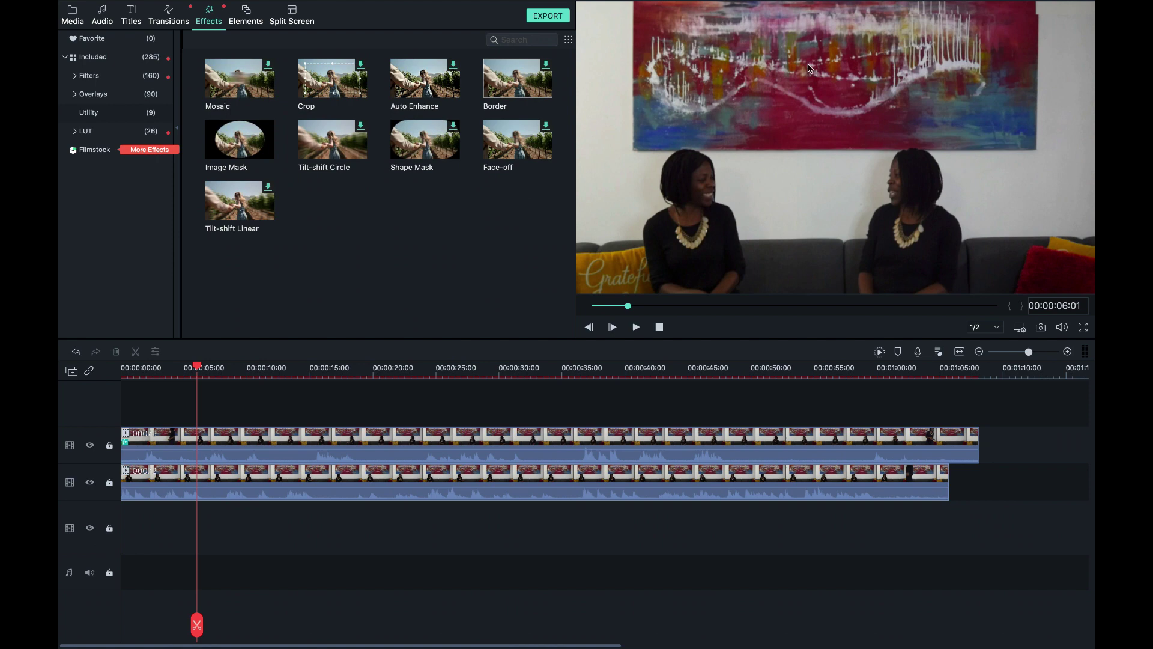
- Move the playhead to the ending point at about 00:01:00:10
left_click(335, 370)
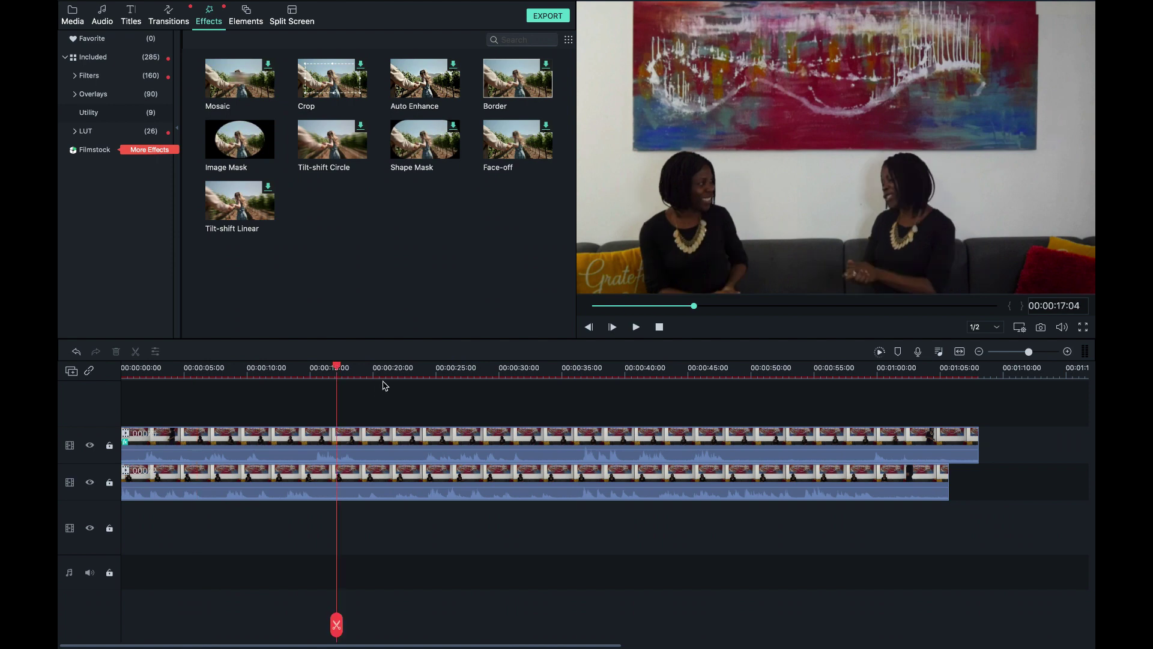
left_click_drag(340, 369, 809, 369)
left_click_drag(830, 410, 882, 409)
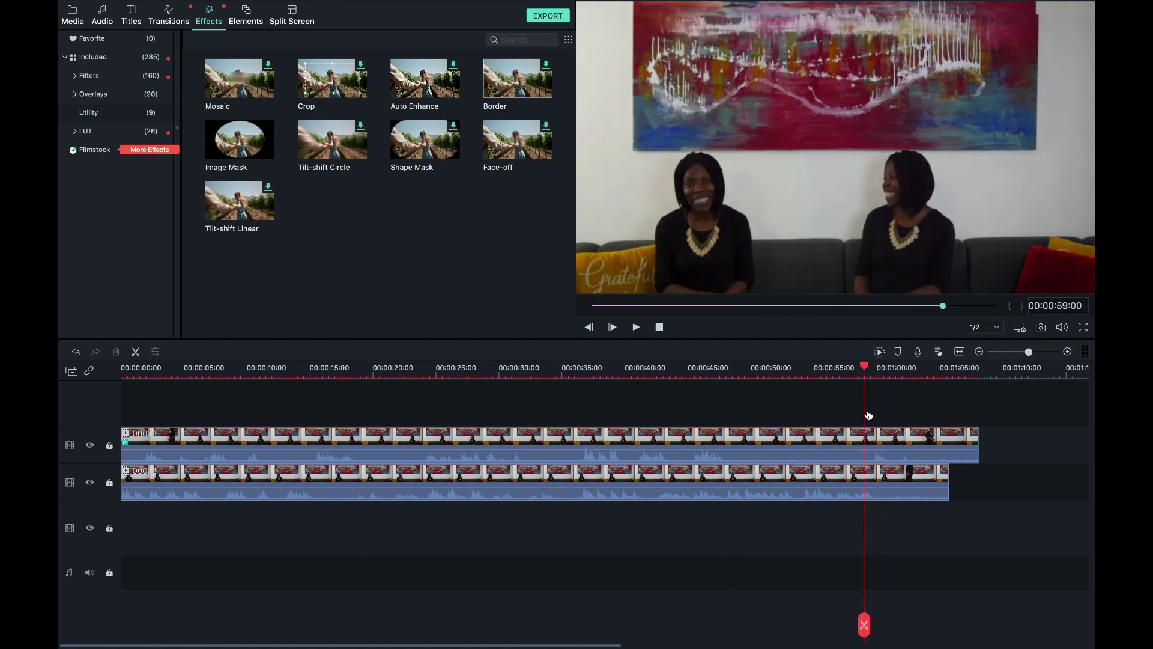
mouse_move(868, 414)
left_mouse_down()
mouse_move(853, 416)
mouse_move(884, 416)
left_mouse_up()
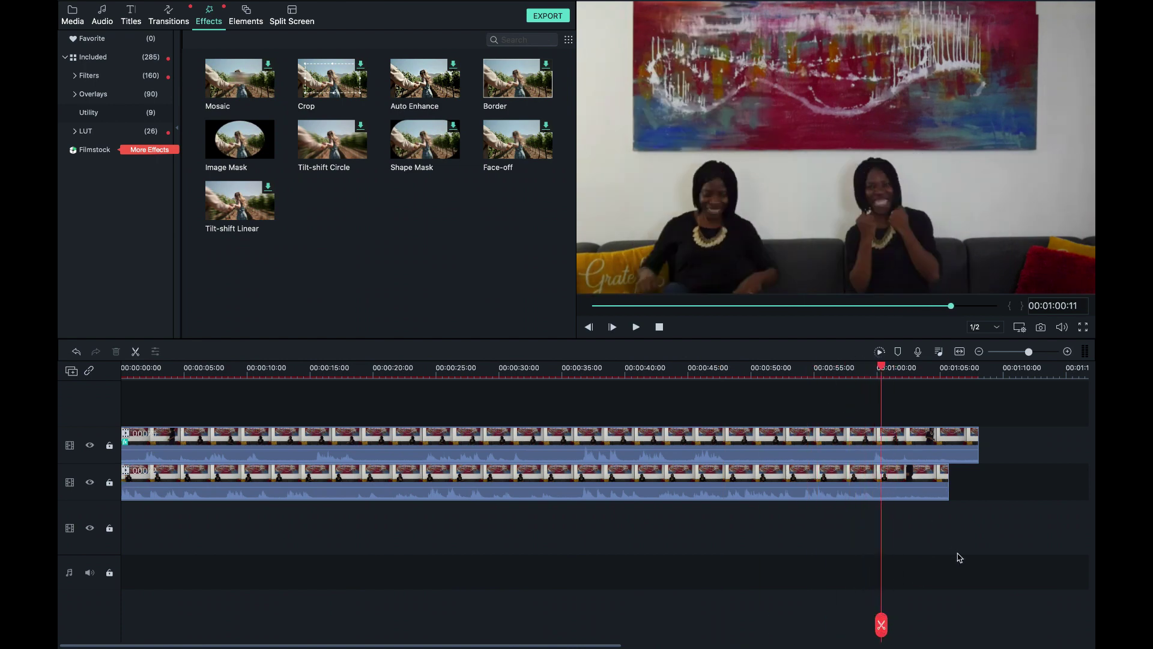
- Split both clips there, delete their tails, and zoom the timeline to fit
left_click_drag(959, 552, 901, 447)
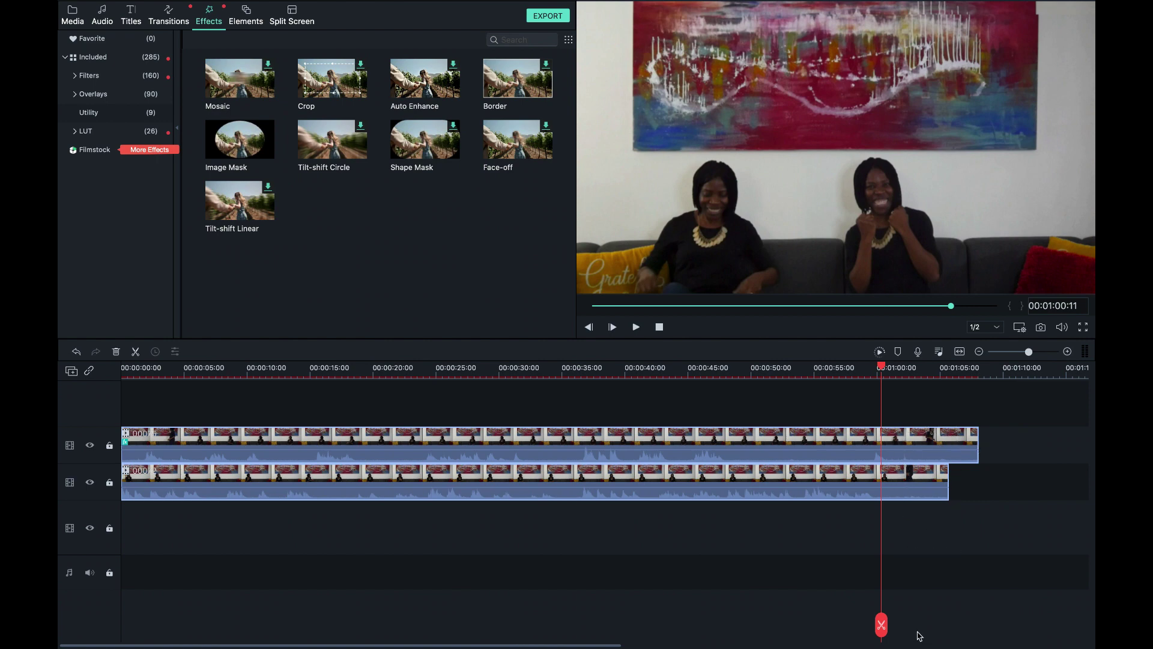
left_click(881, 625)
left_click_drag(987, 547, 907, 428)
key("Delete")
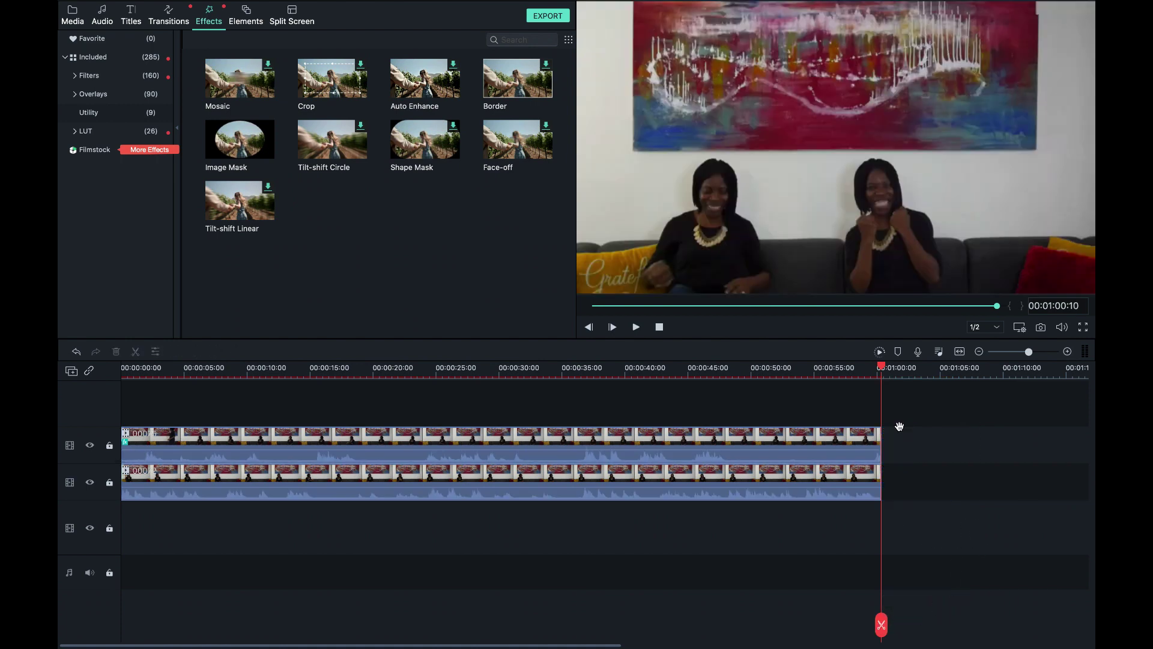
left_click(1028, 353)
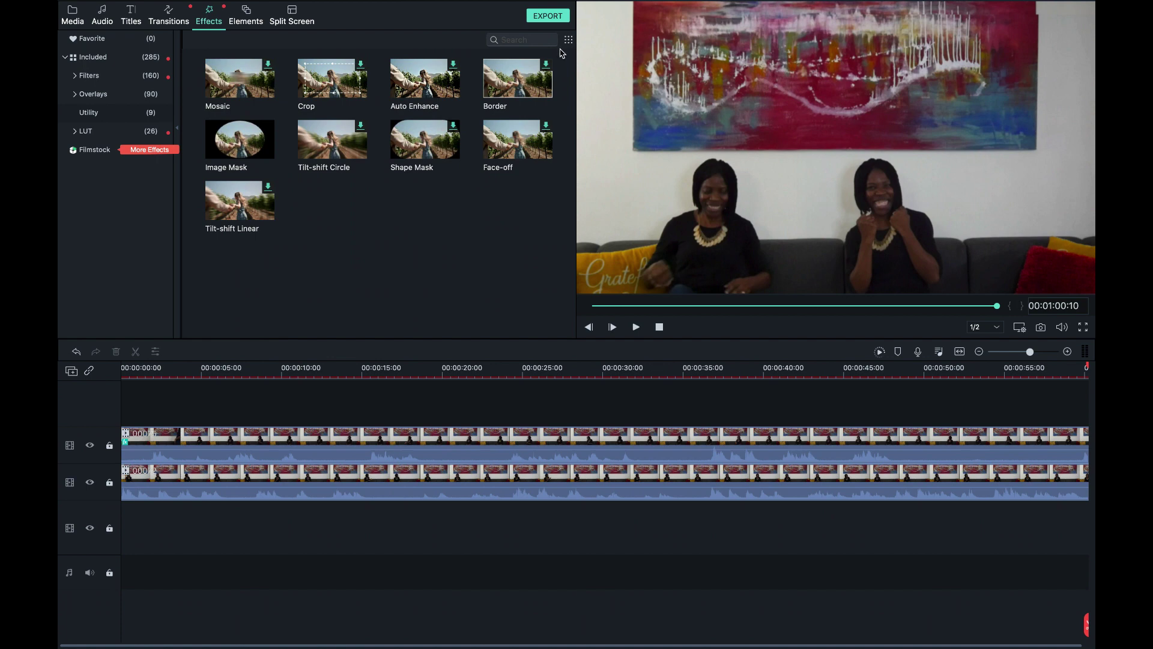
- Export the project as a 1920 x 1080 MOV file named 'clone video'
left_click(554, 18)
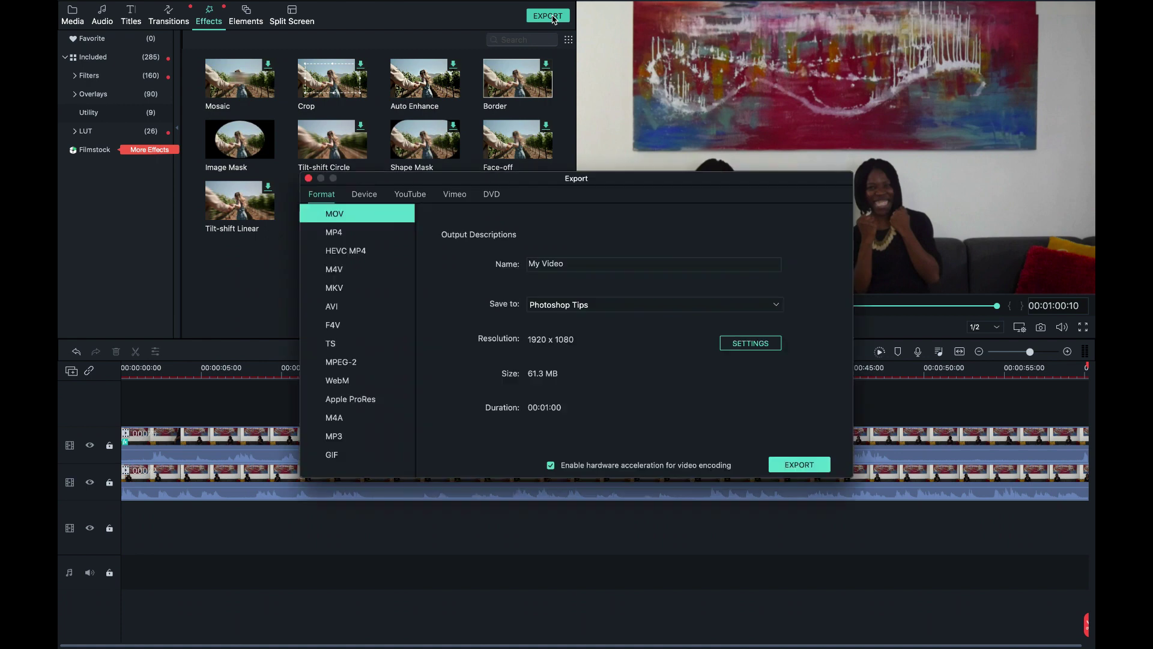
left_click_drag(585, 263, 503, 265)
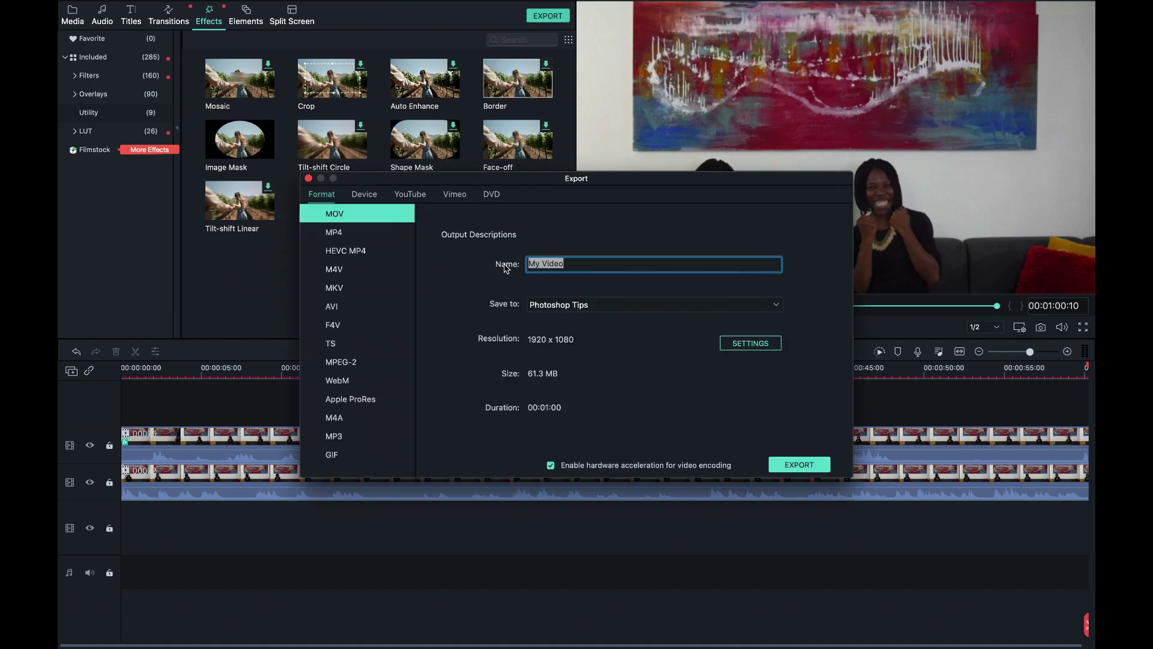
type("clone video")
left_click(341, 443)
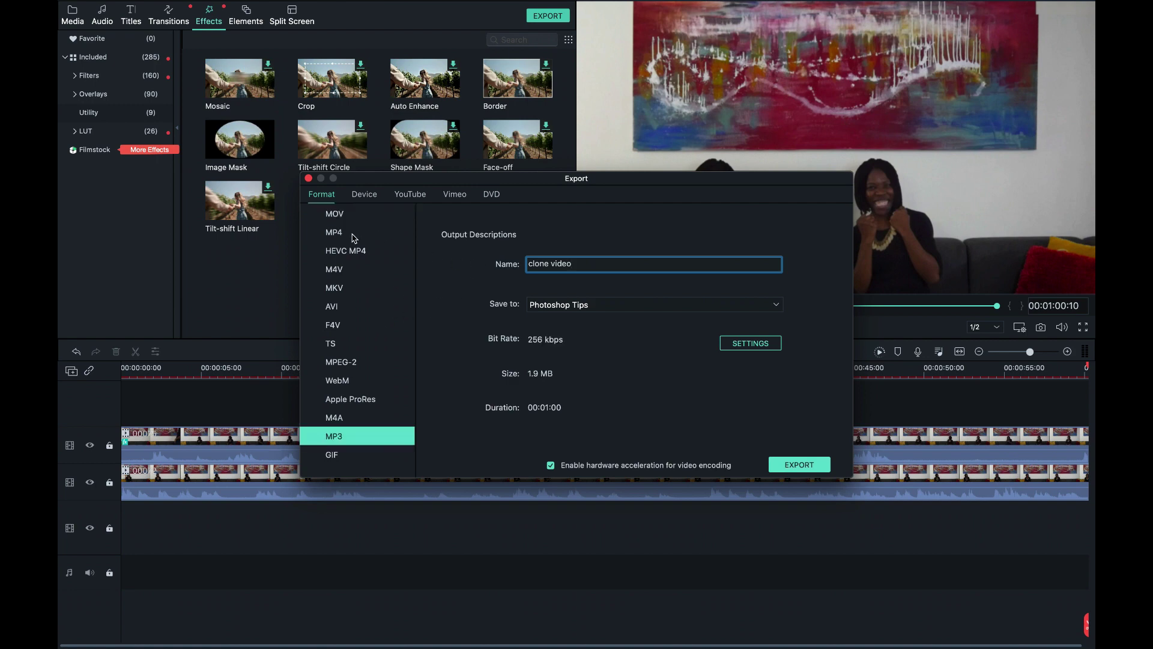
left_click(341, 217)
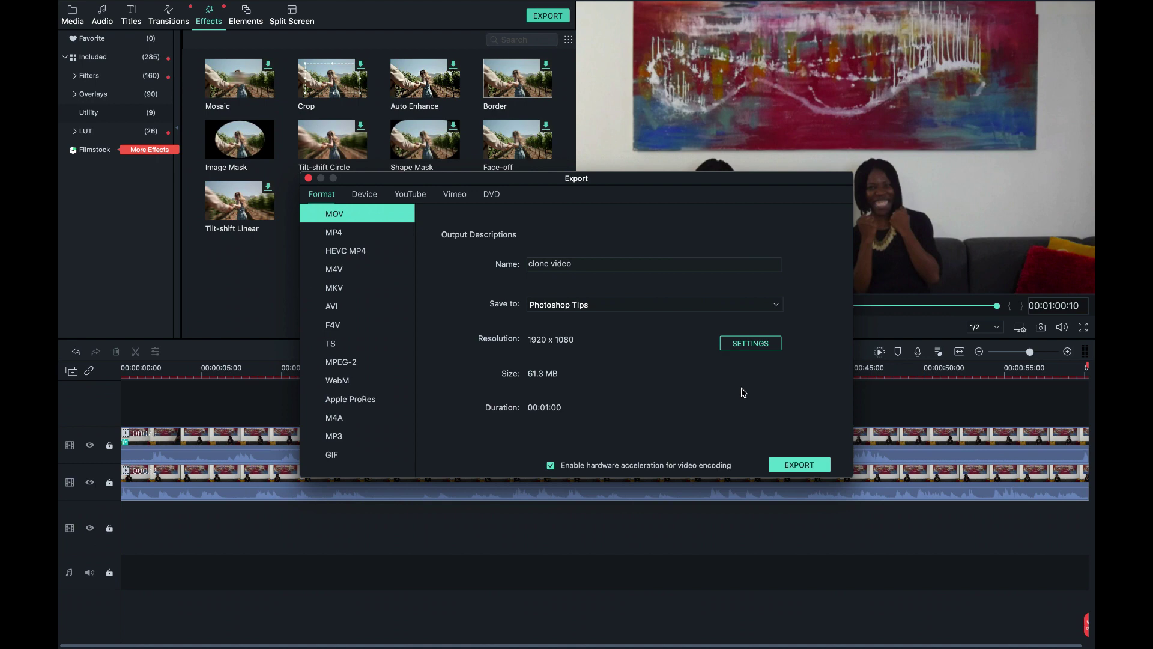
left_click(805, 469)
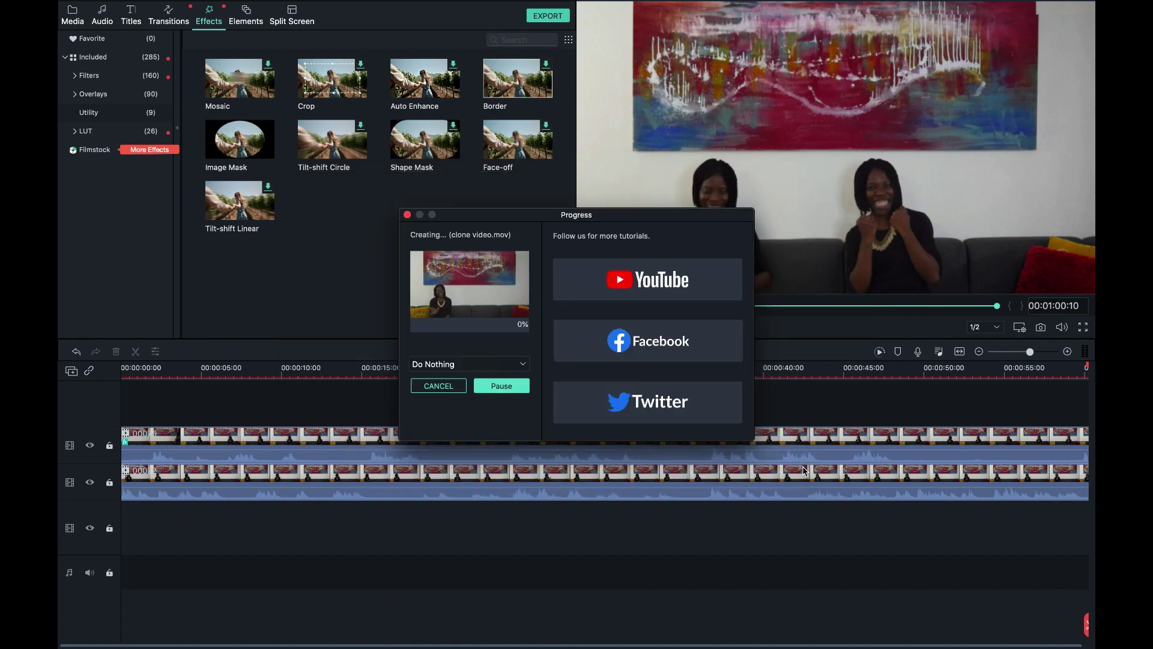